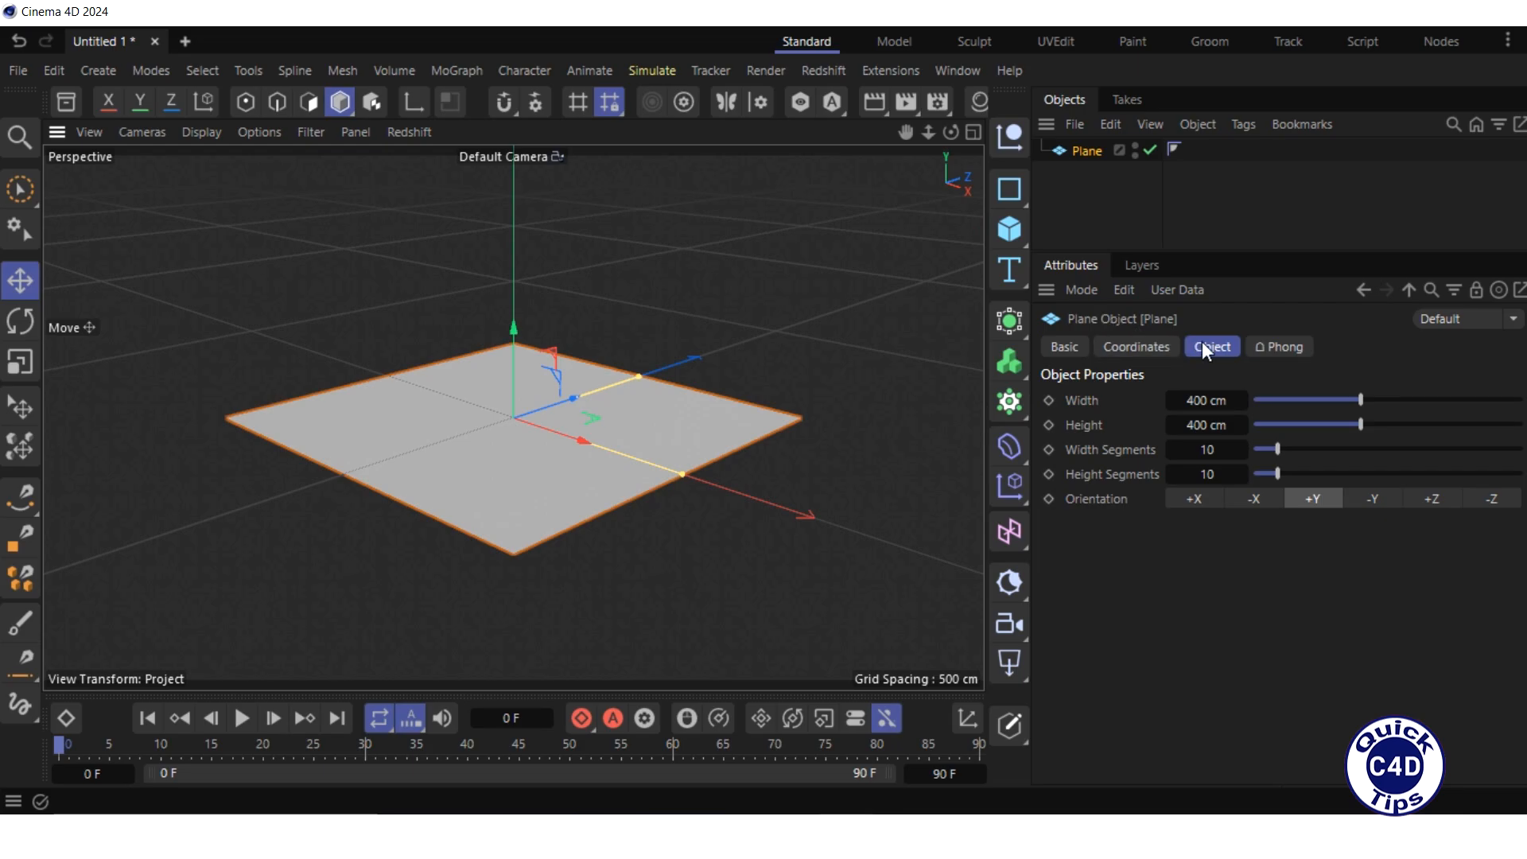
- Set the plane's width and height to 10000 cm each
click(1204, 393)
text(10000)
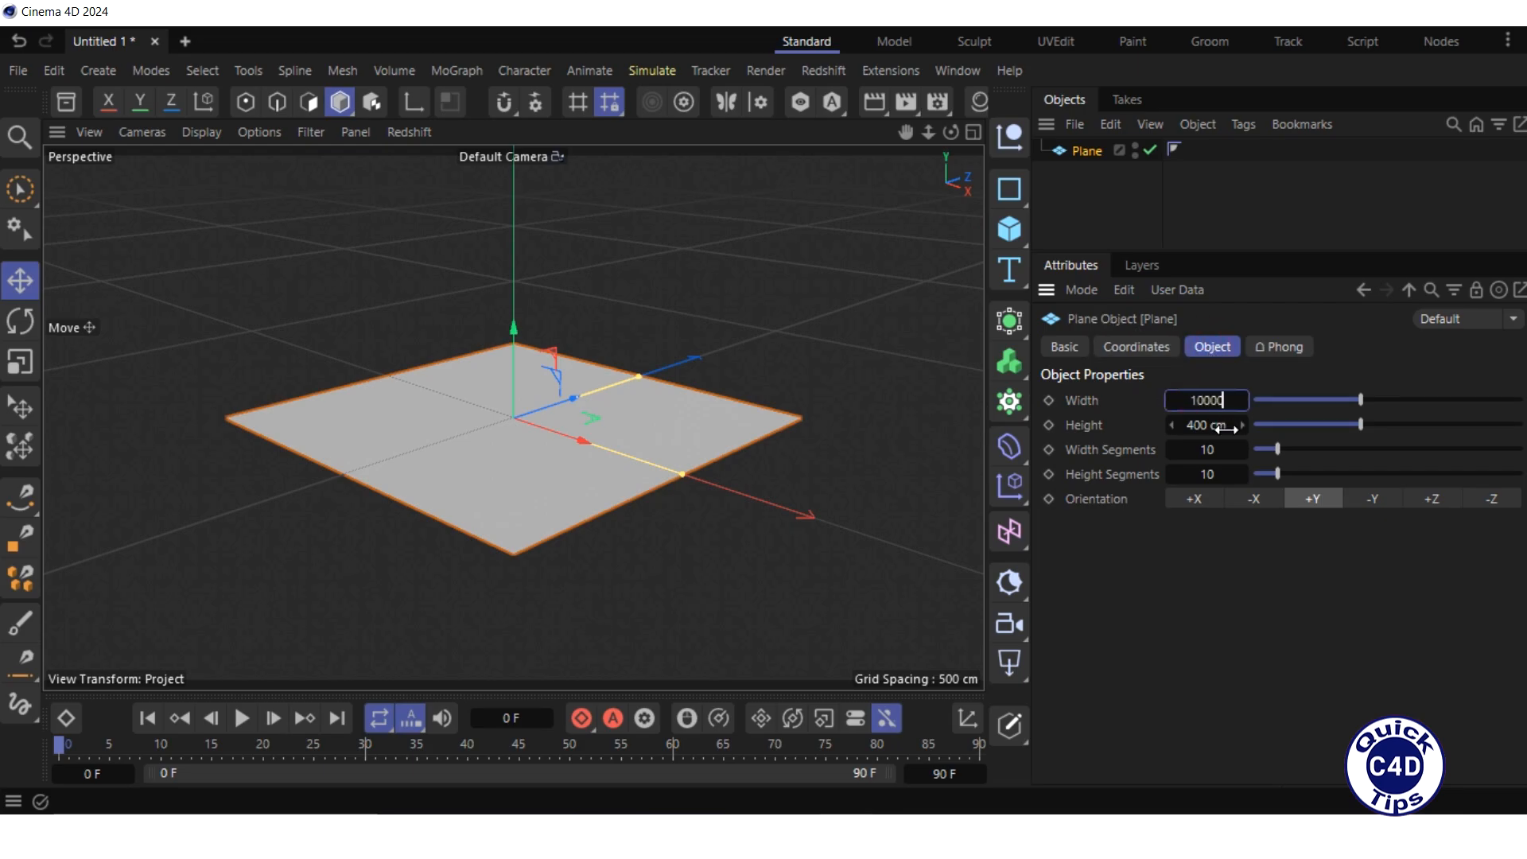
key(Tab)
text(10000)
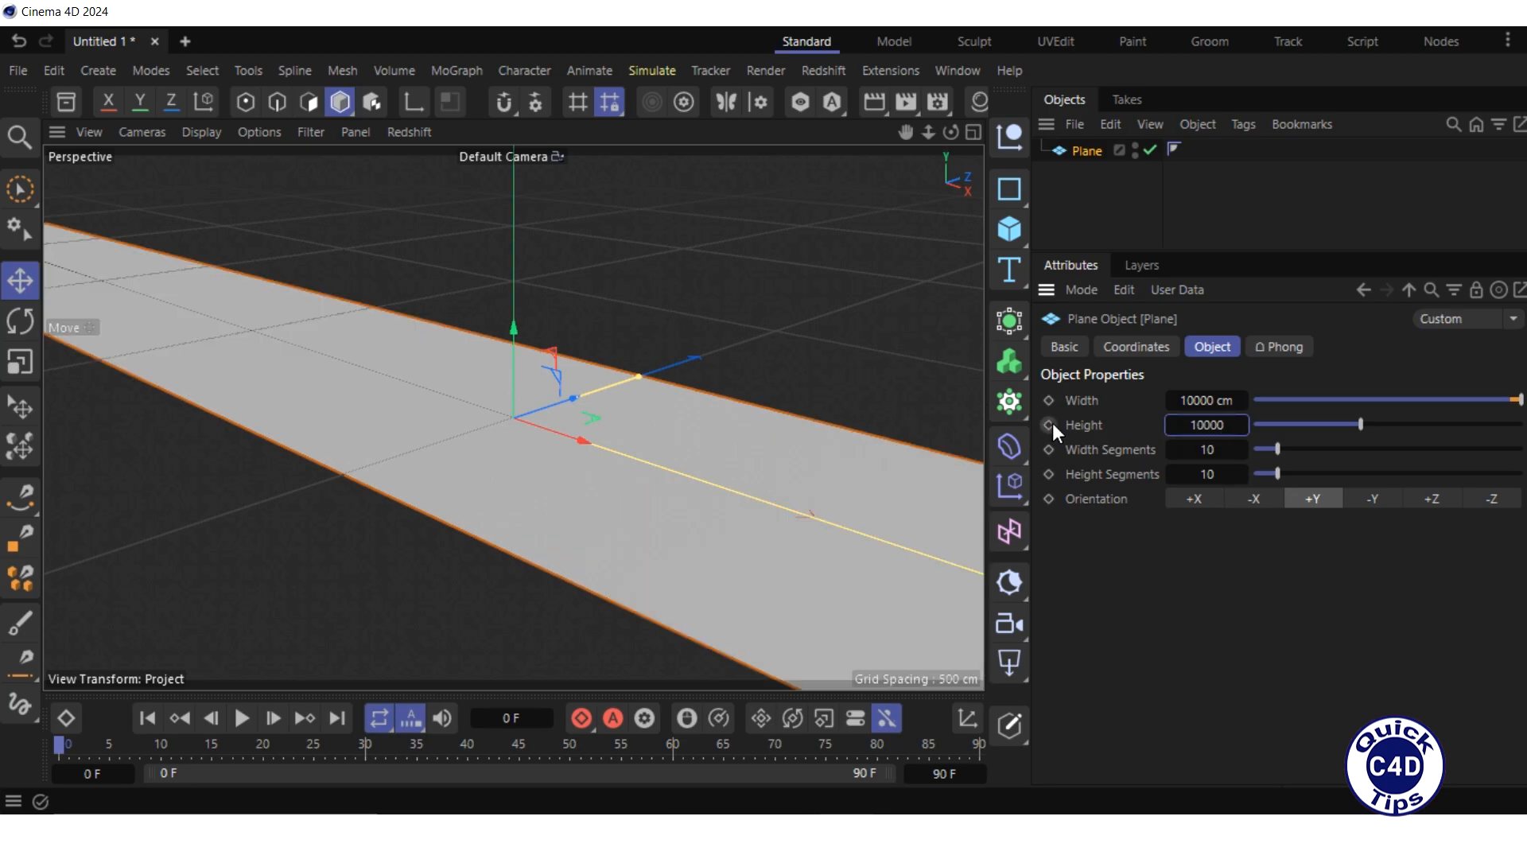
key(Return)
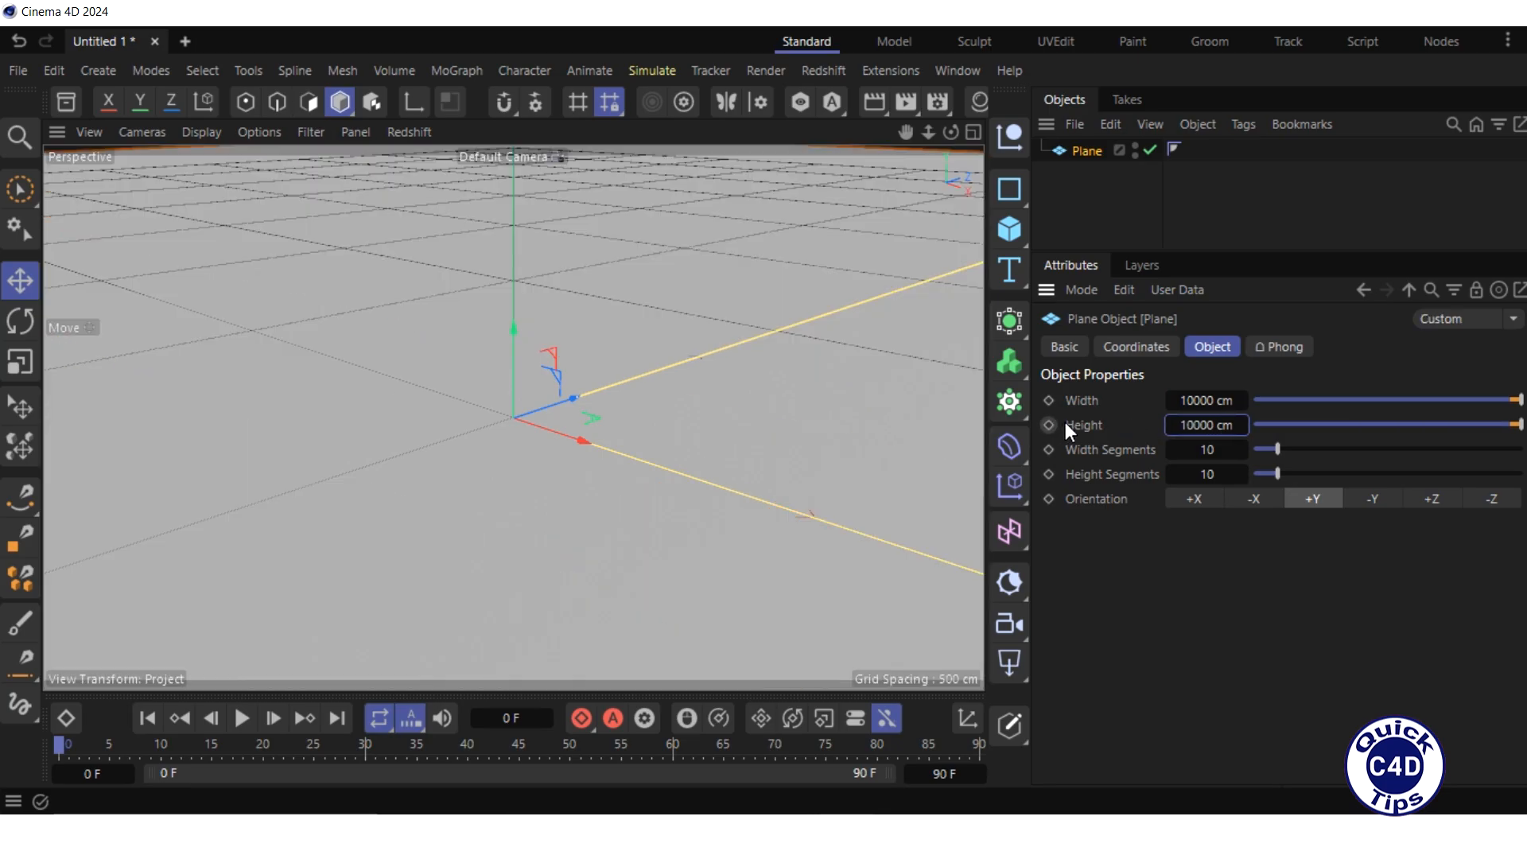
- Add a Collider simulation tag to the plane
right_click(1085, 151)
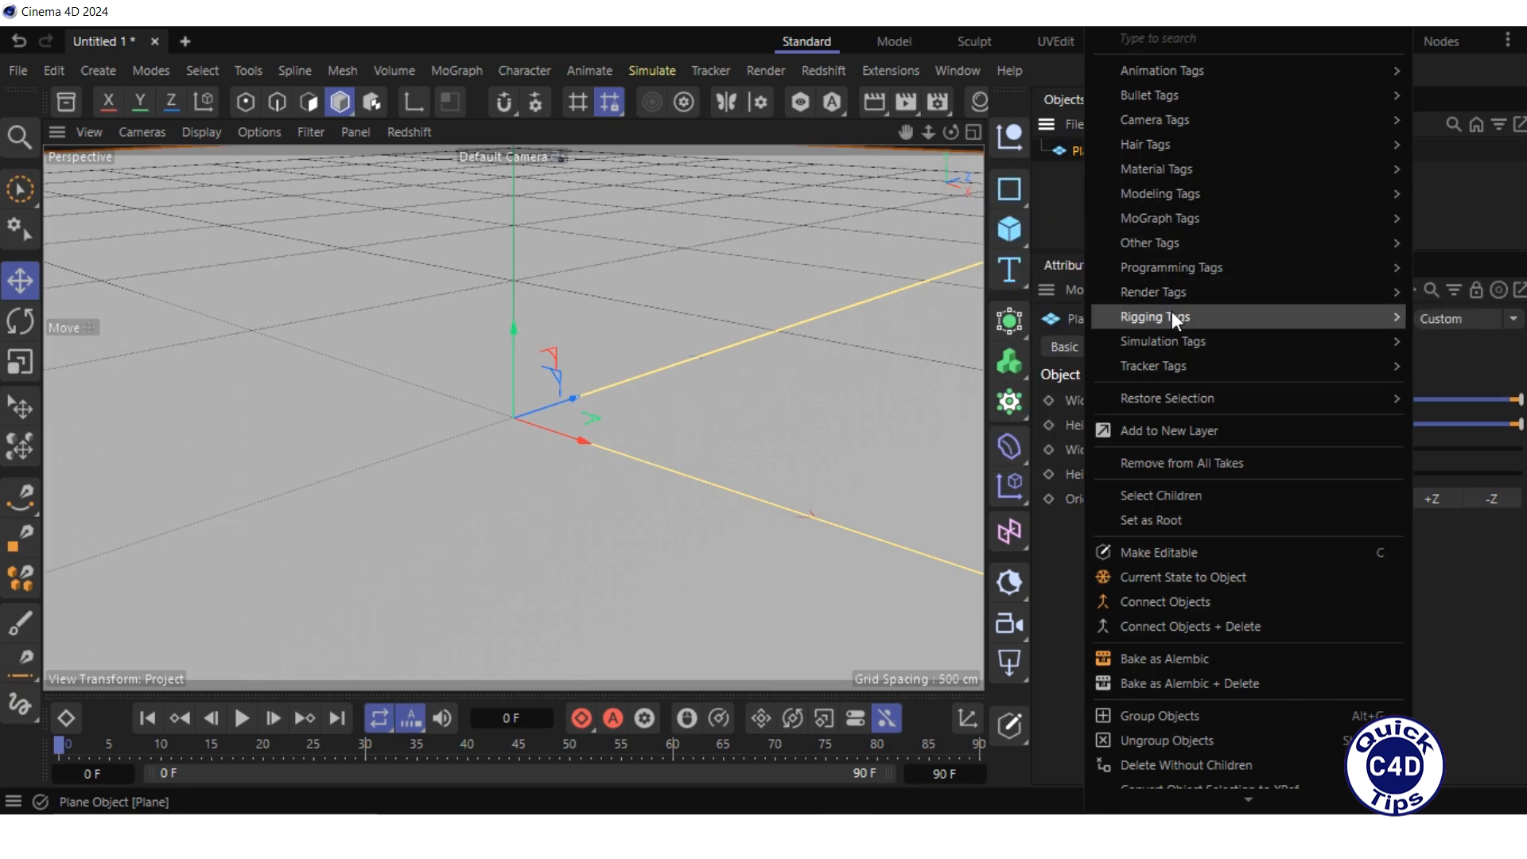
mouse_move(1181, 342)
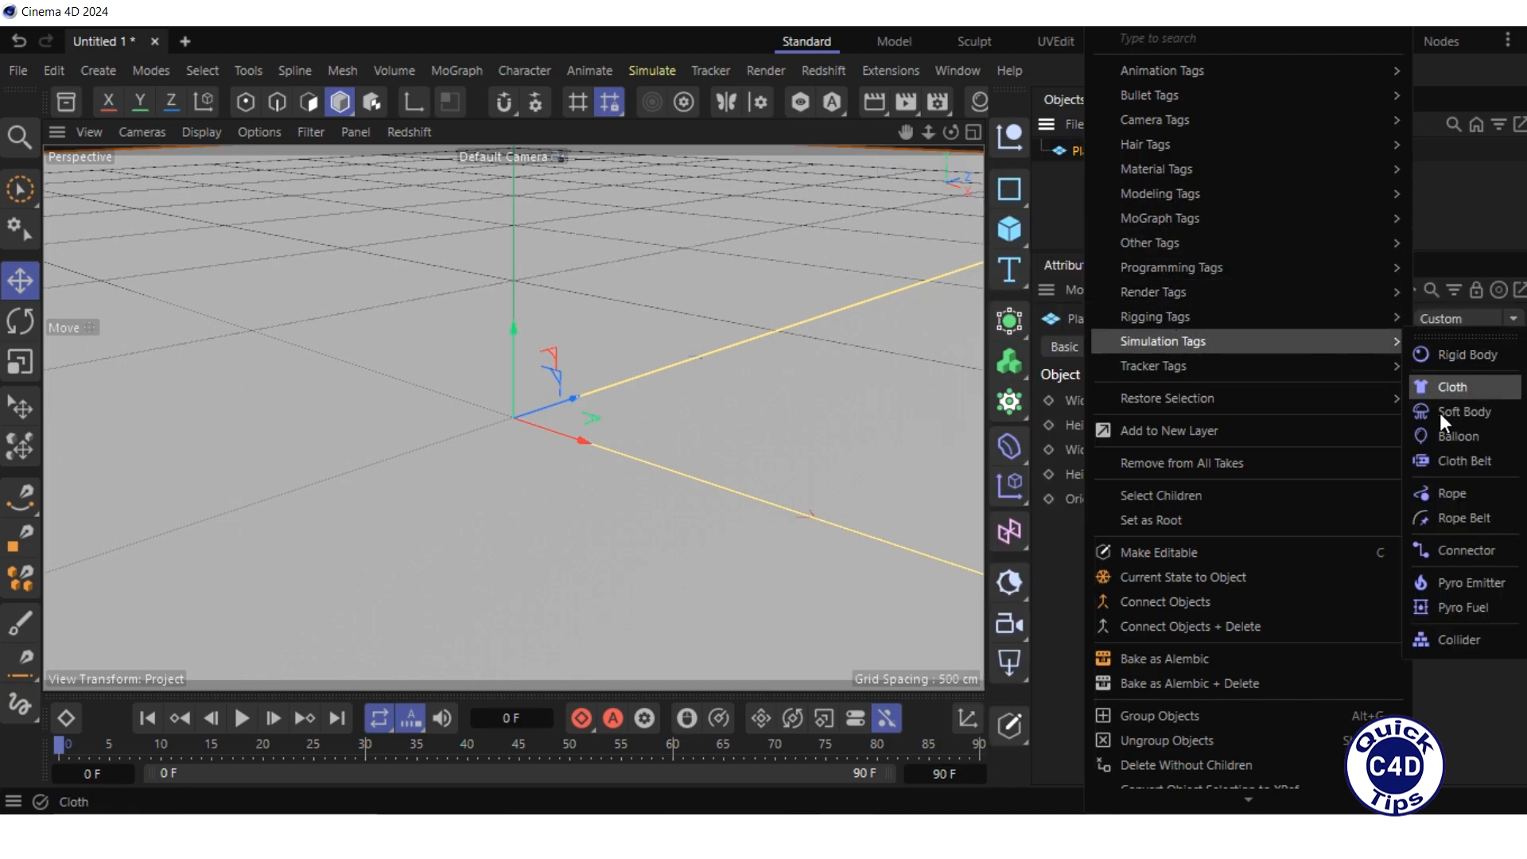
click(1458, 640)
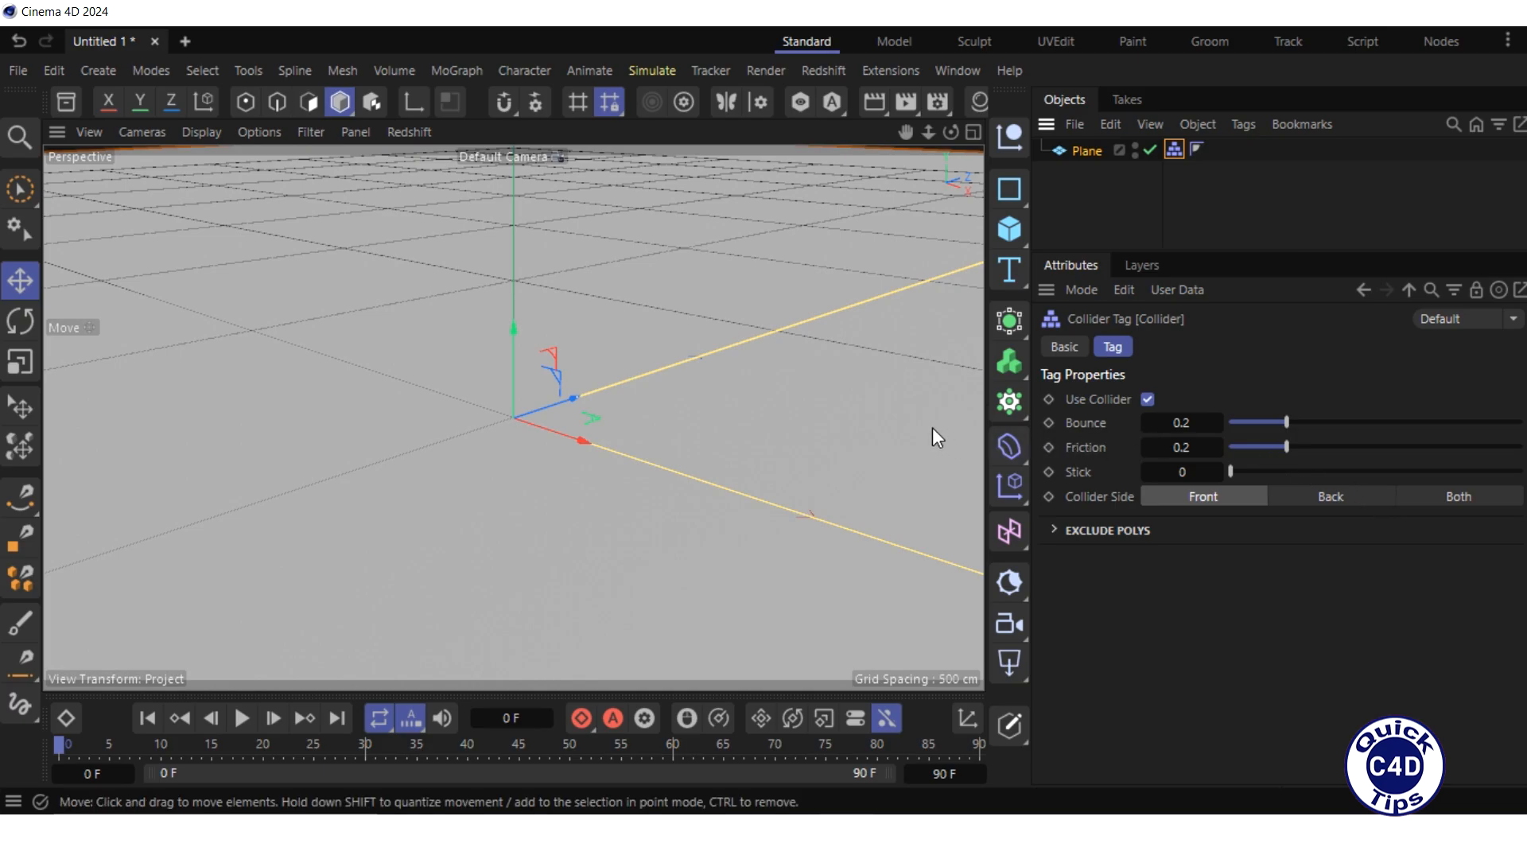
- Add a sphere primitive and set its radius to 30 cm
click(1008, 227)
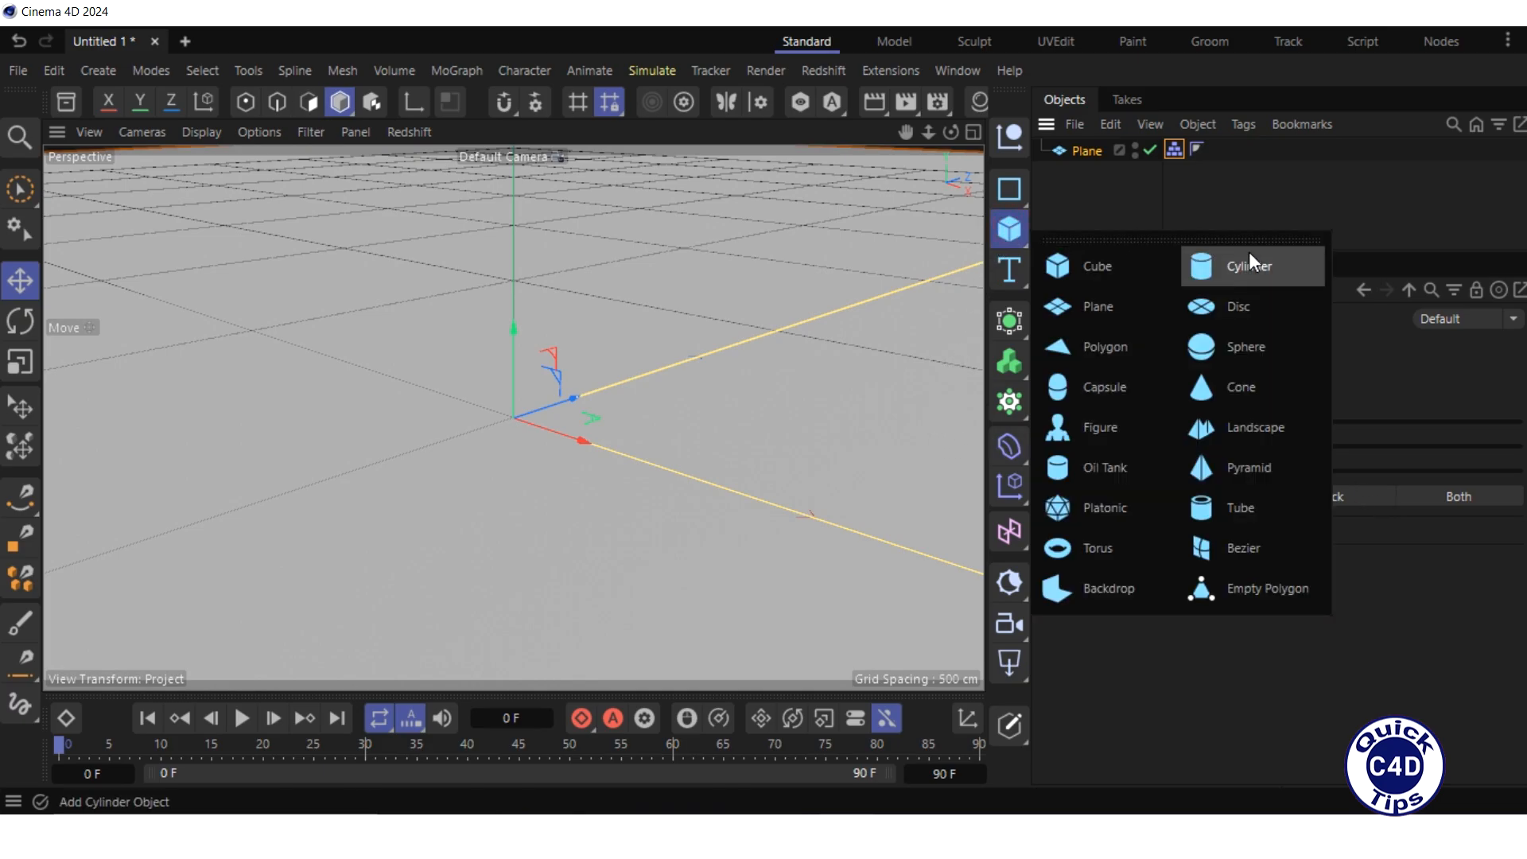
click(1236, 364)
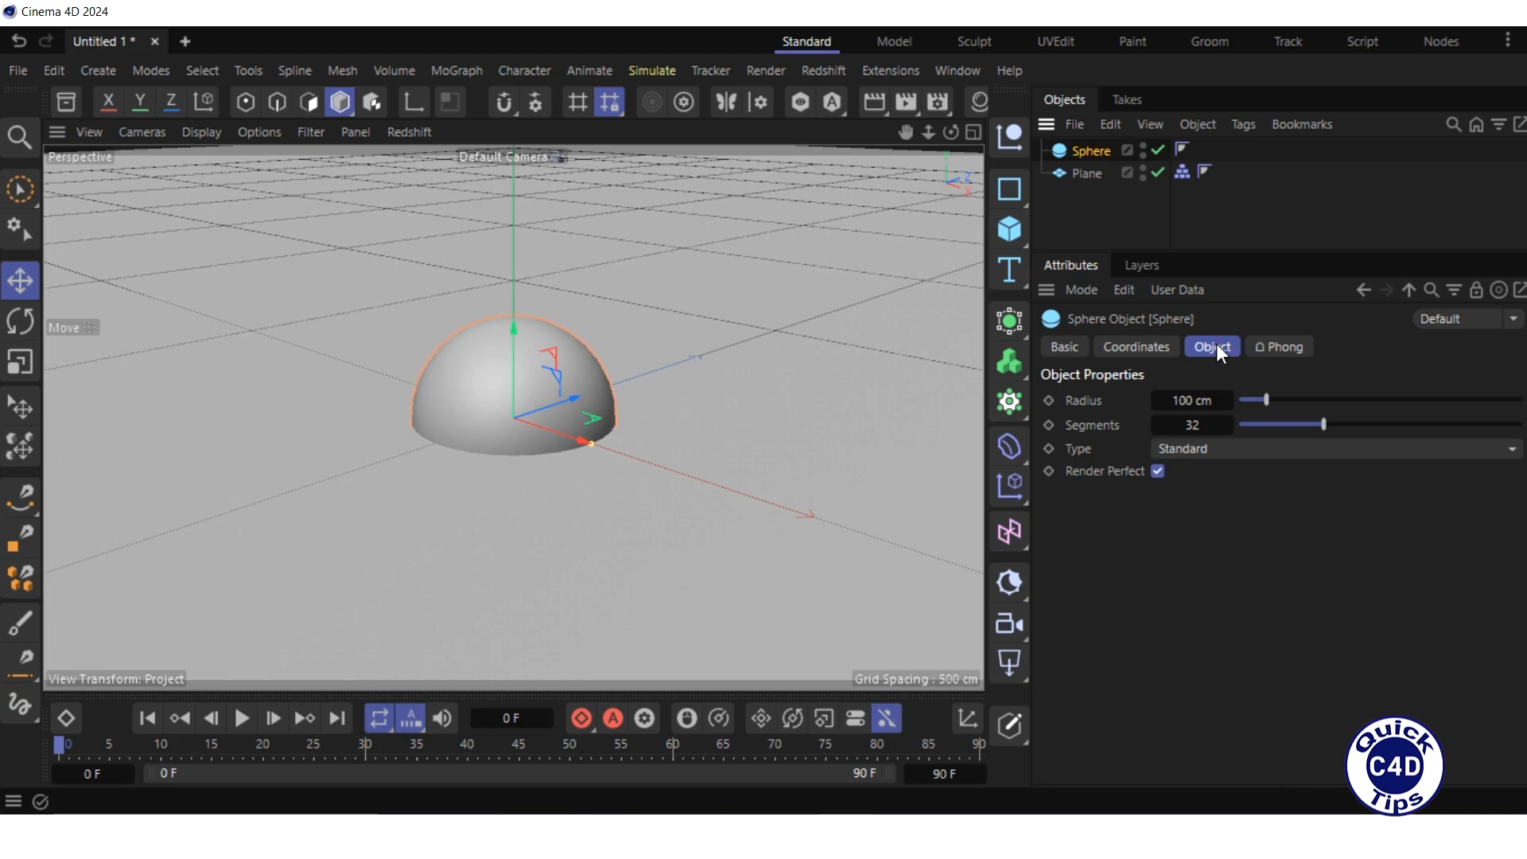
click(1214, 344)
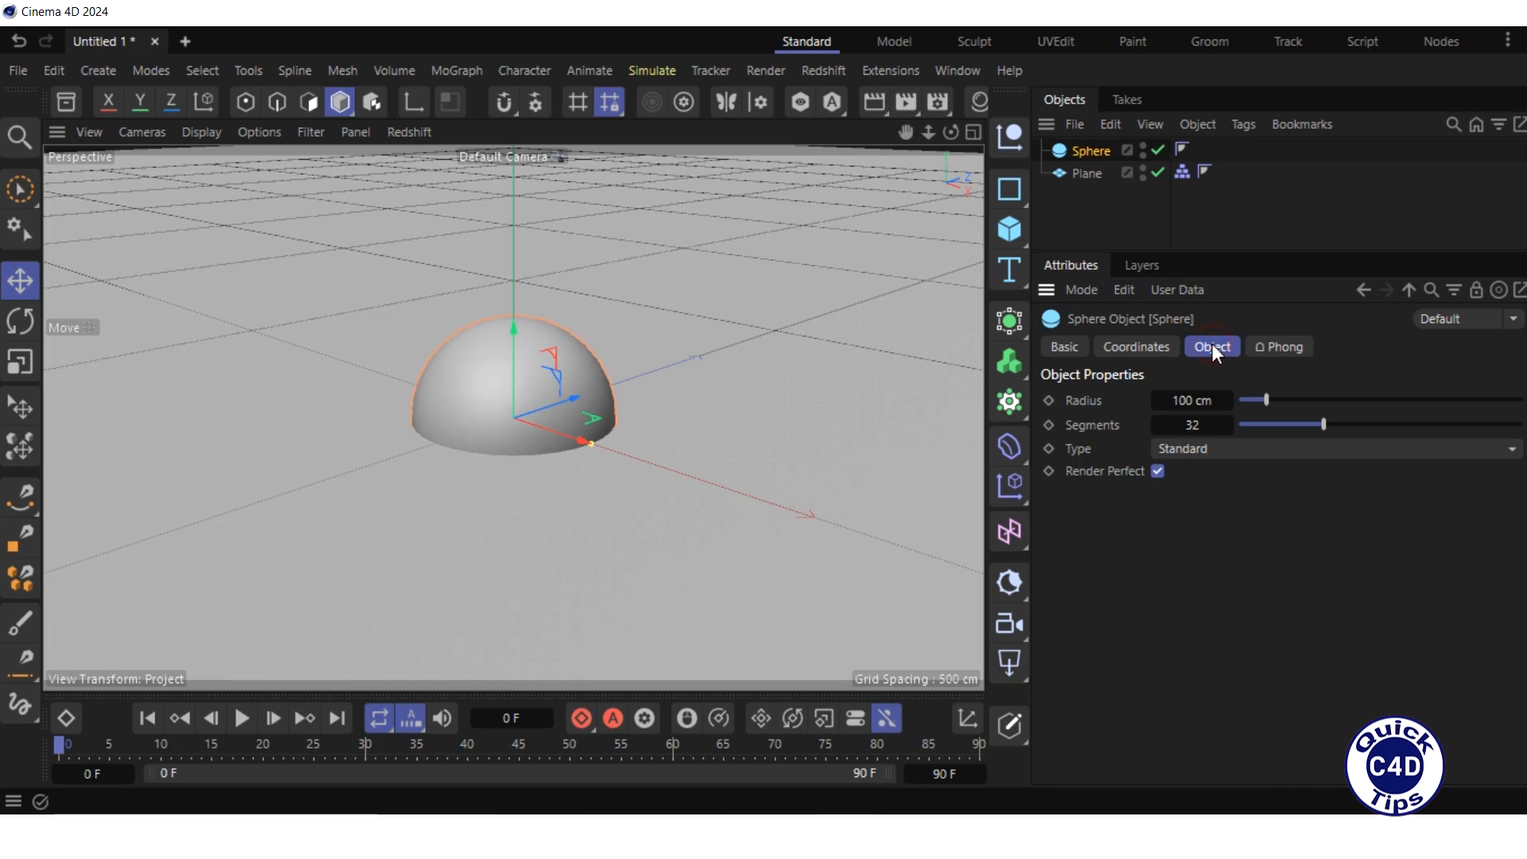
click(1190, 400)
text(30)
key(Return)
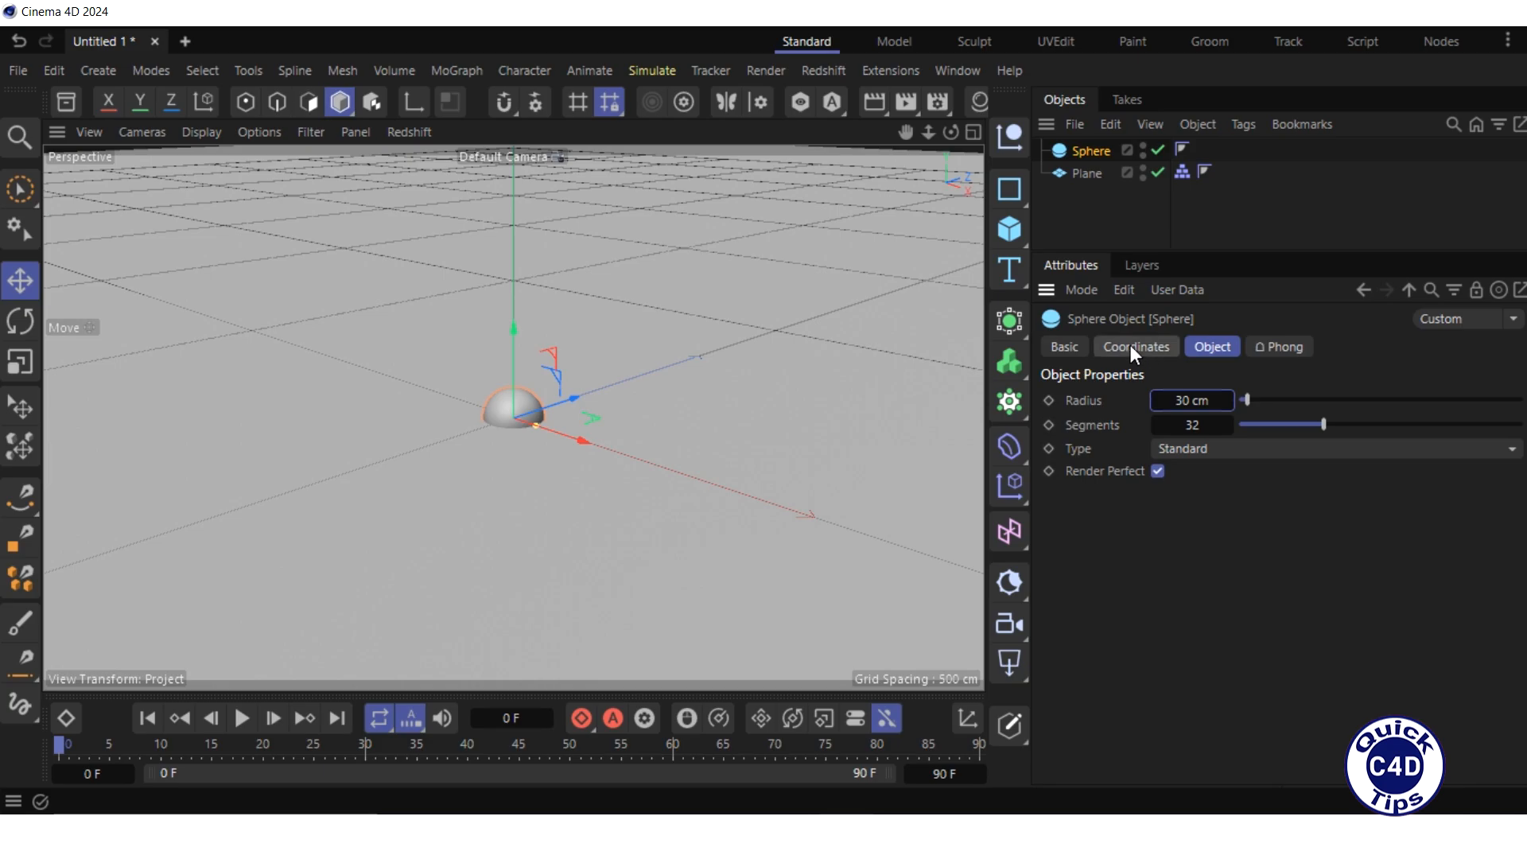
- Set the sphere's Y position to 30 cm so it rests on the plane
click(1131, 347)
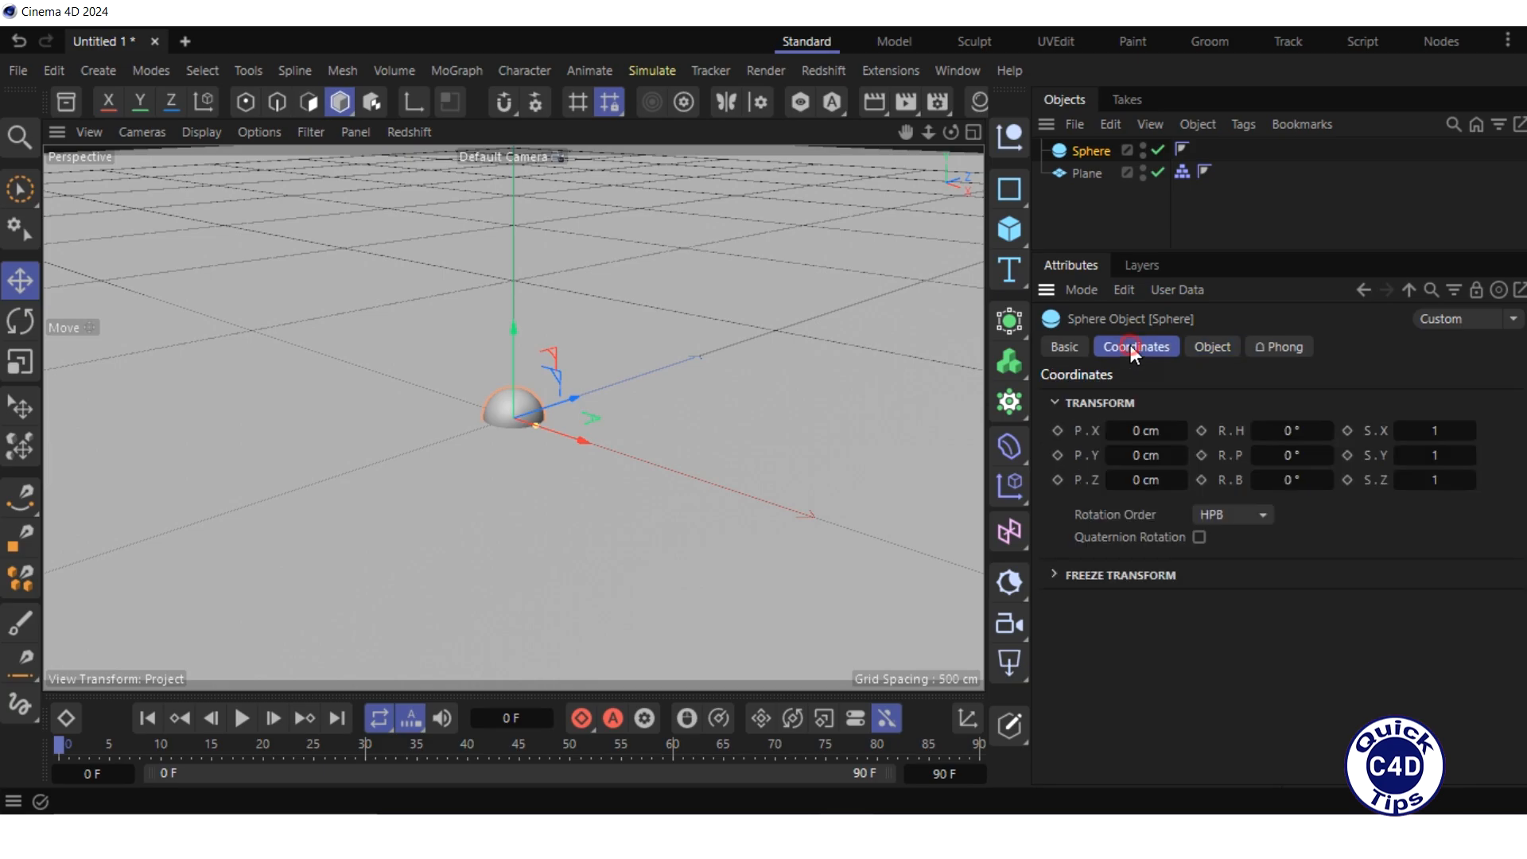
click(1136, 454)
text(30)
key(Return)
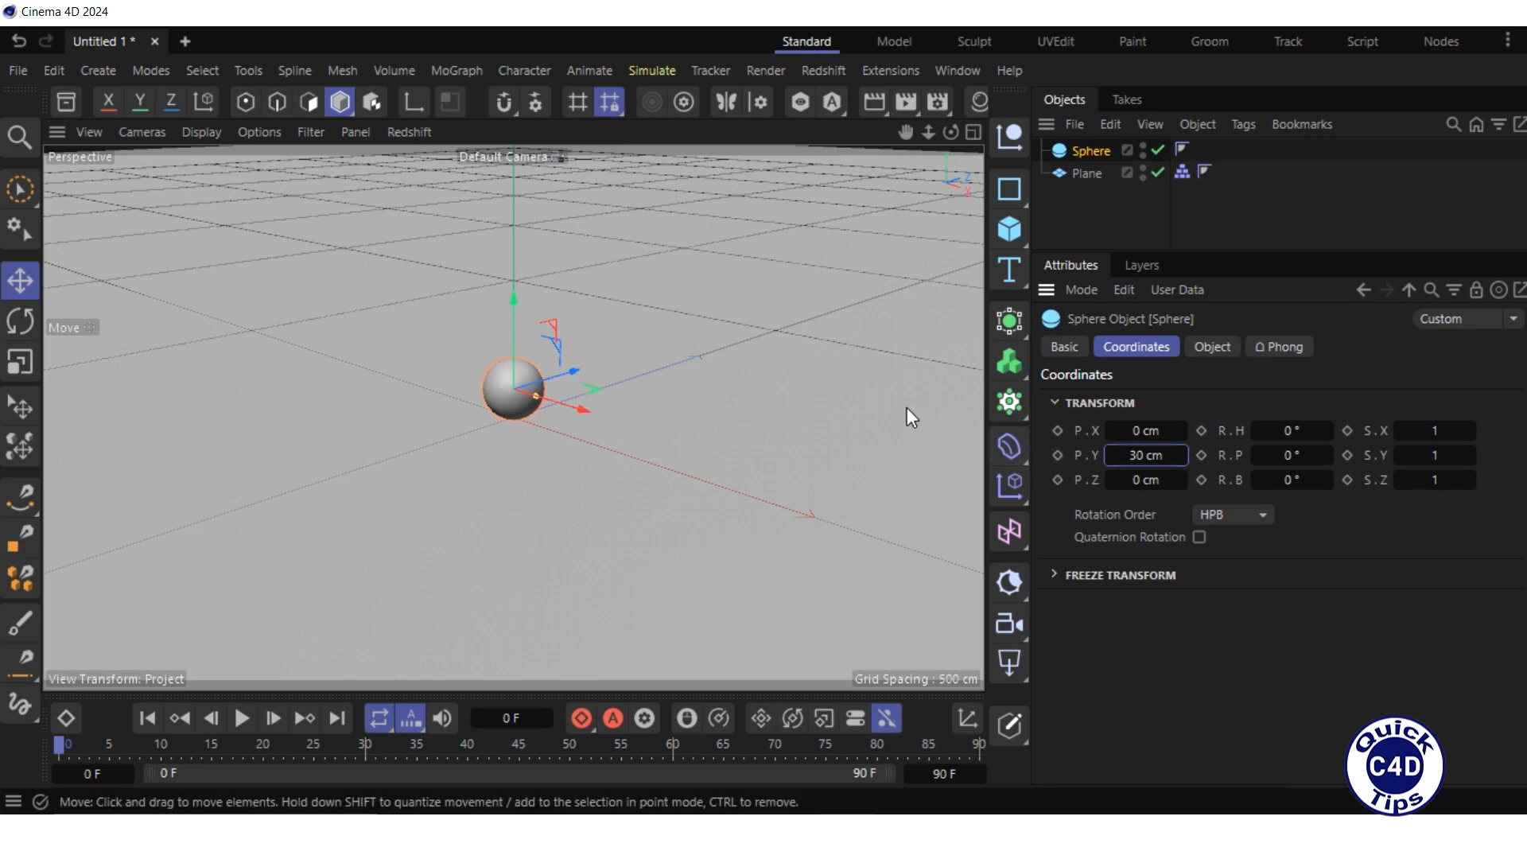
- Create a Voronoi Fracture object and make the sphere its child
click(1011, 408)
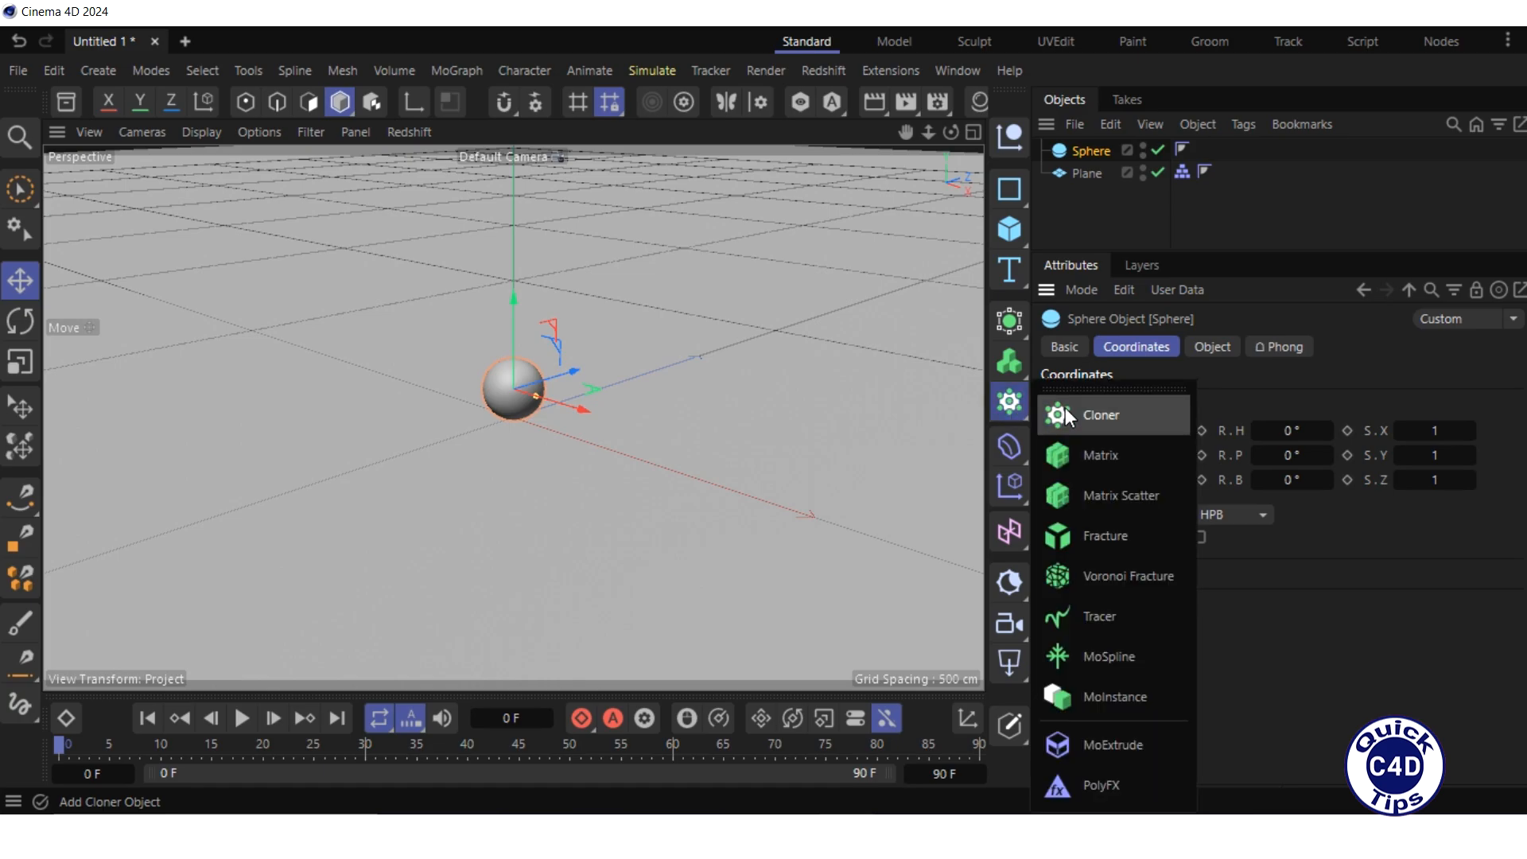
click(1120, 576)
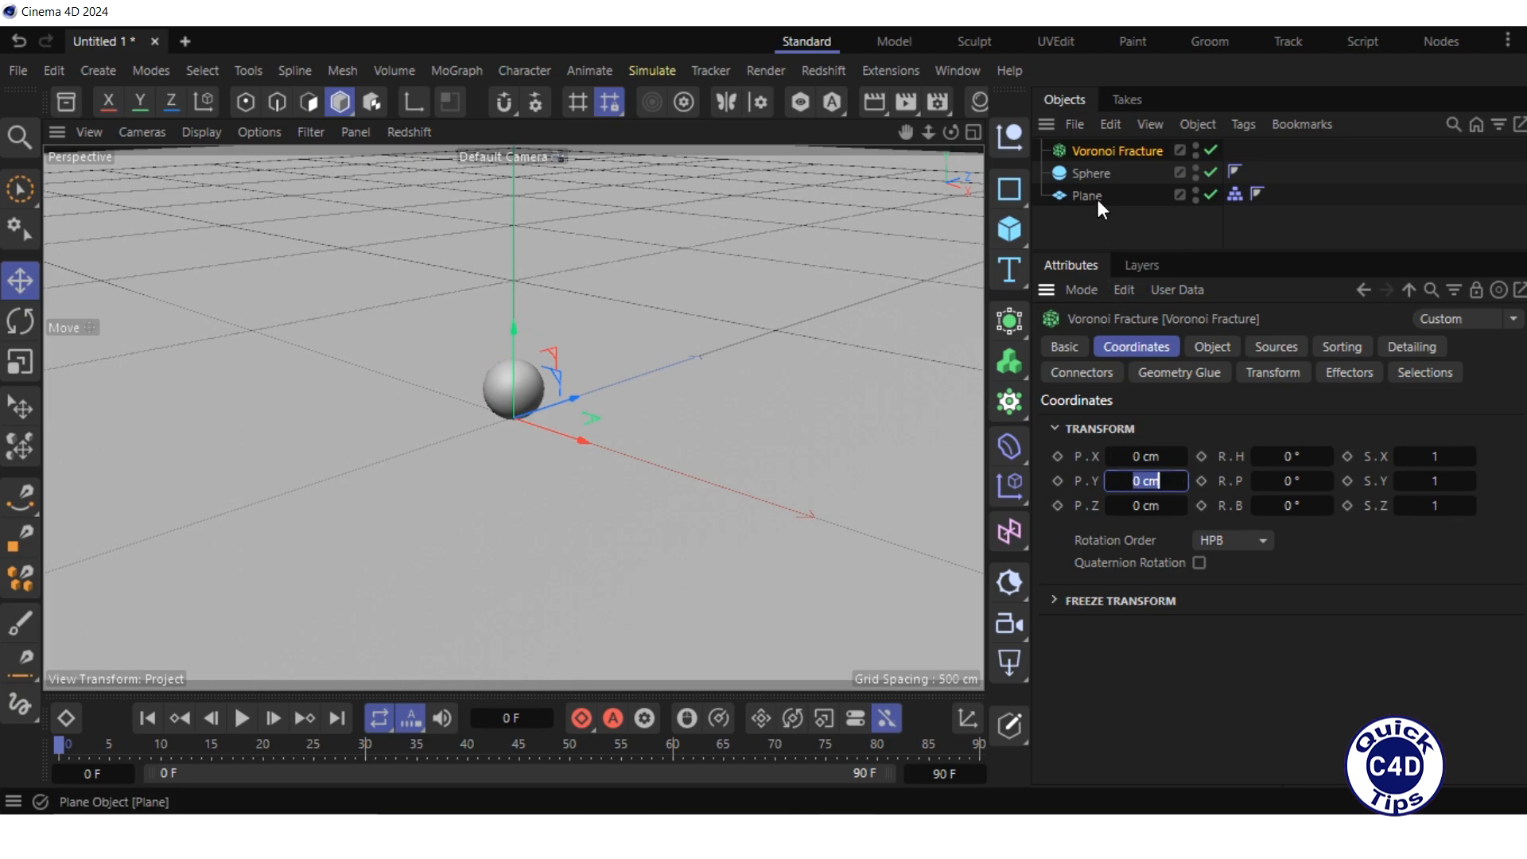
drag(1095, 174, 1094, 150)
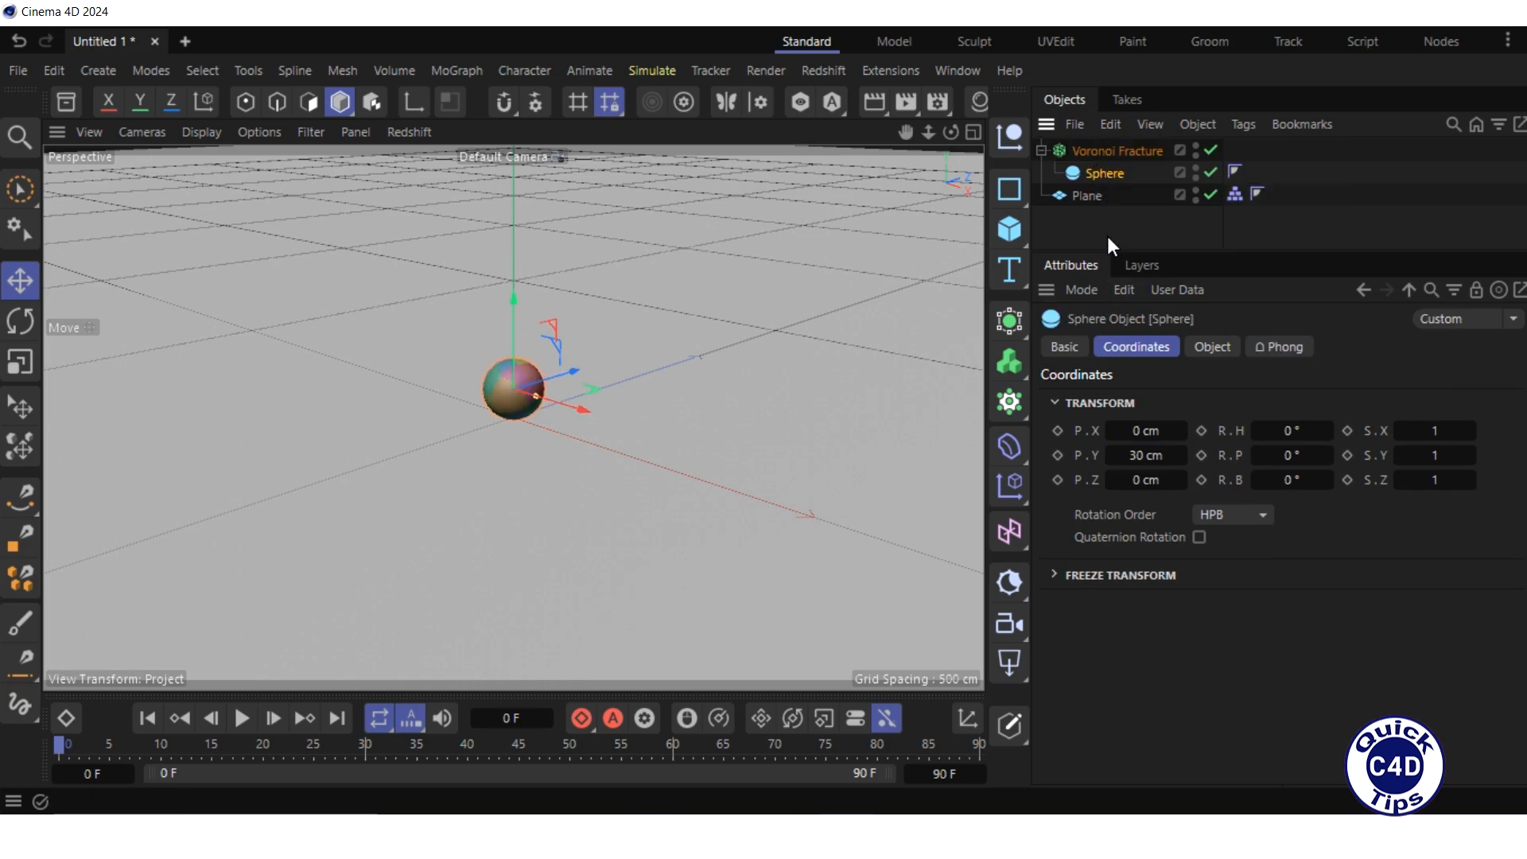
- Set the point amount of the Voronoi Fracture's point generator distribution source to 50
click(1100, 148)
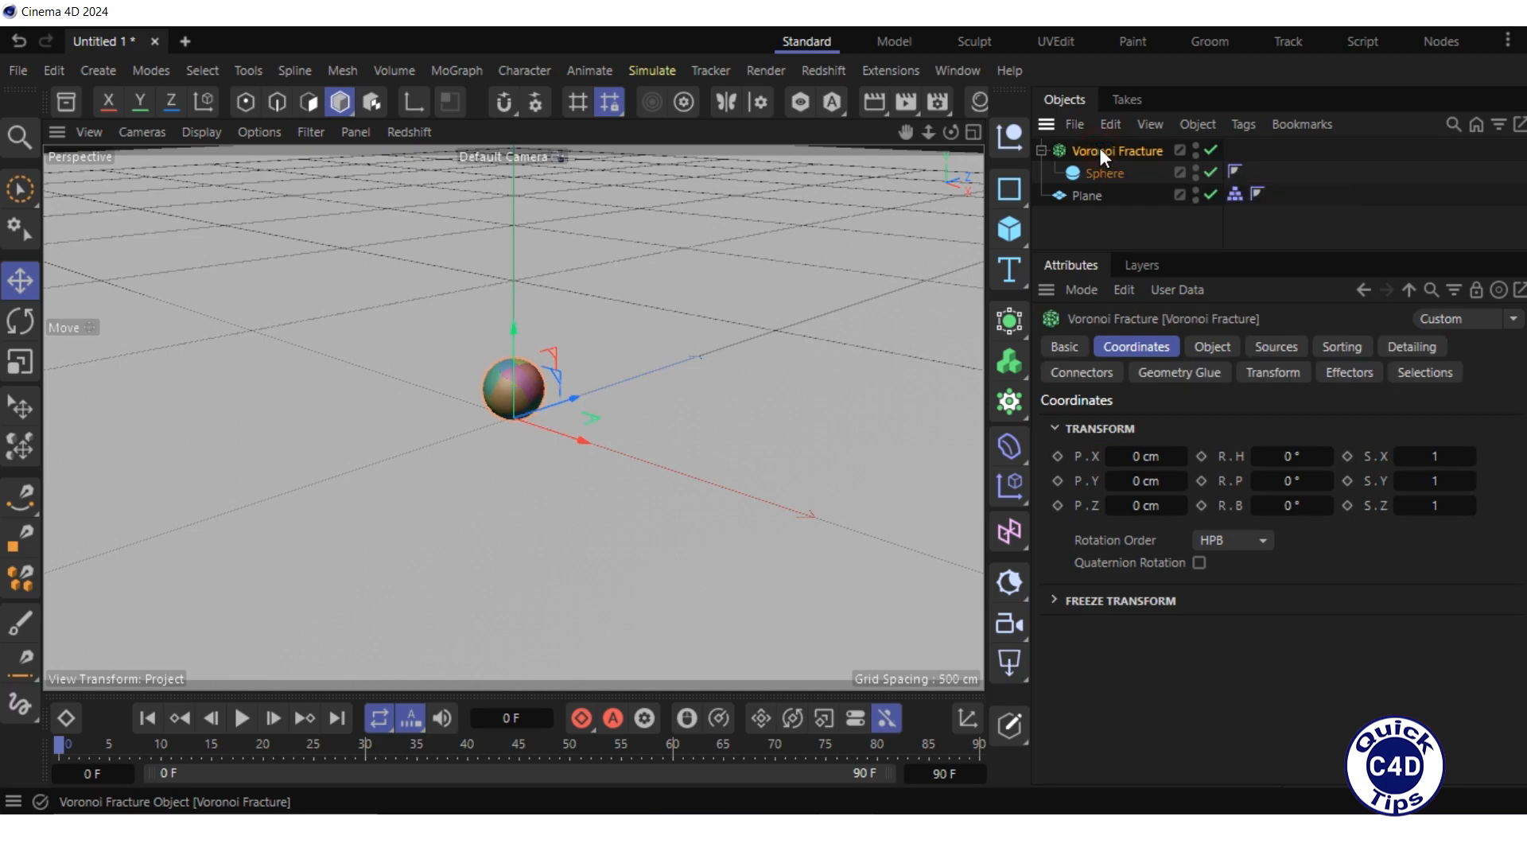
click(1274, 348)
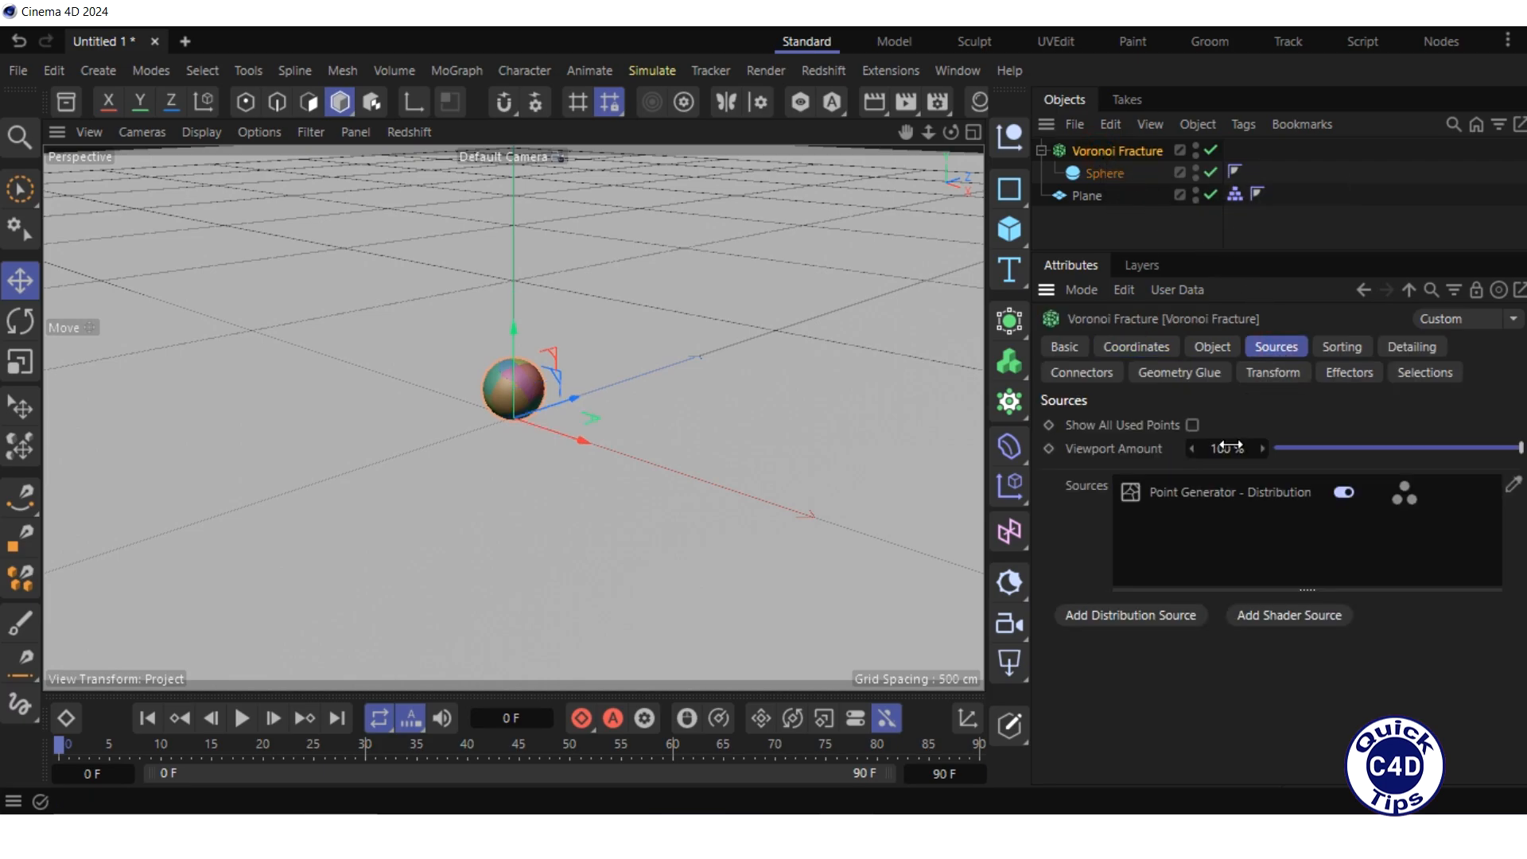
click(1214, 490)
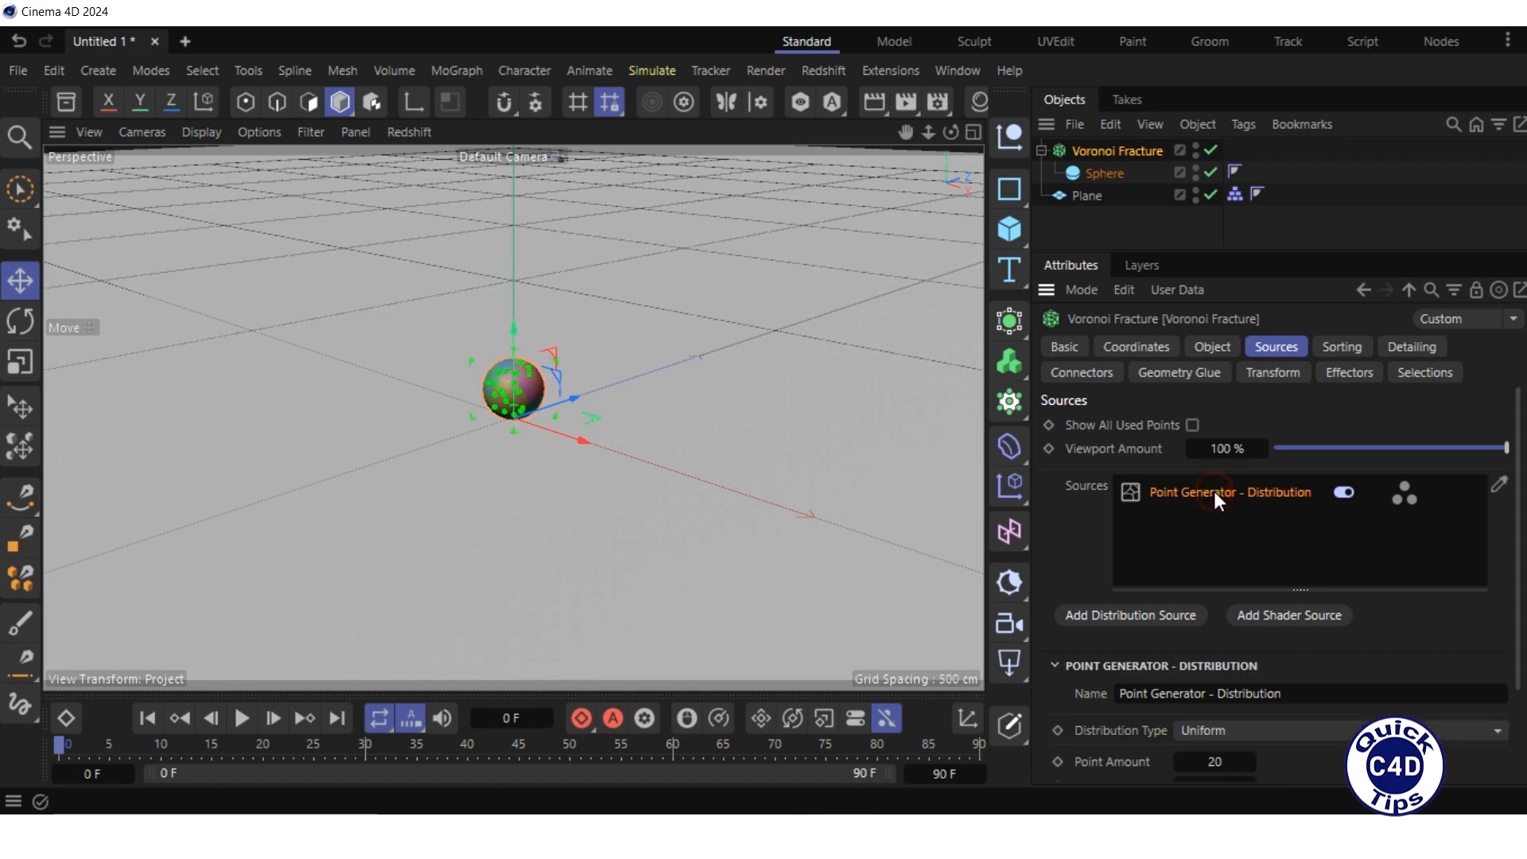
click(1215, 762)
text(50)
key(Return)
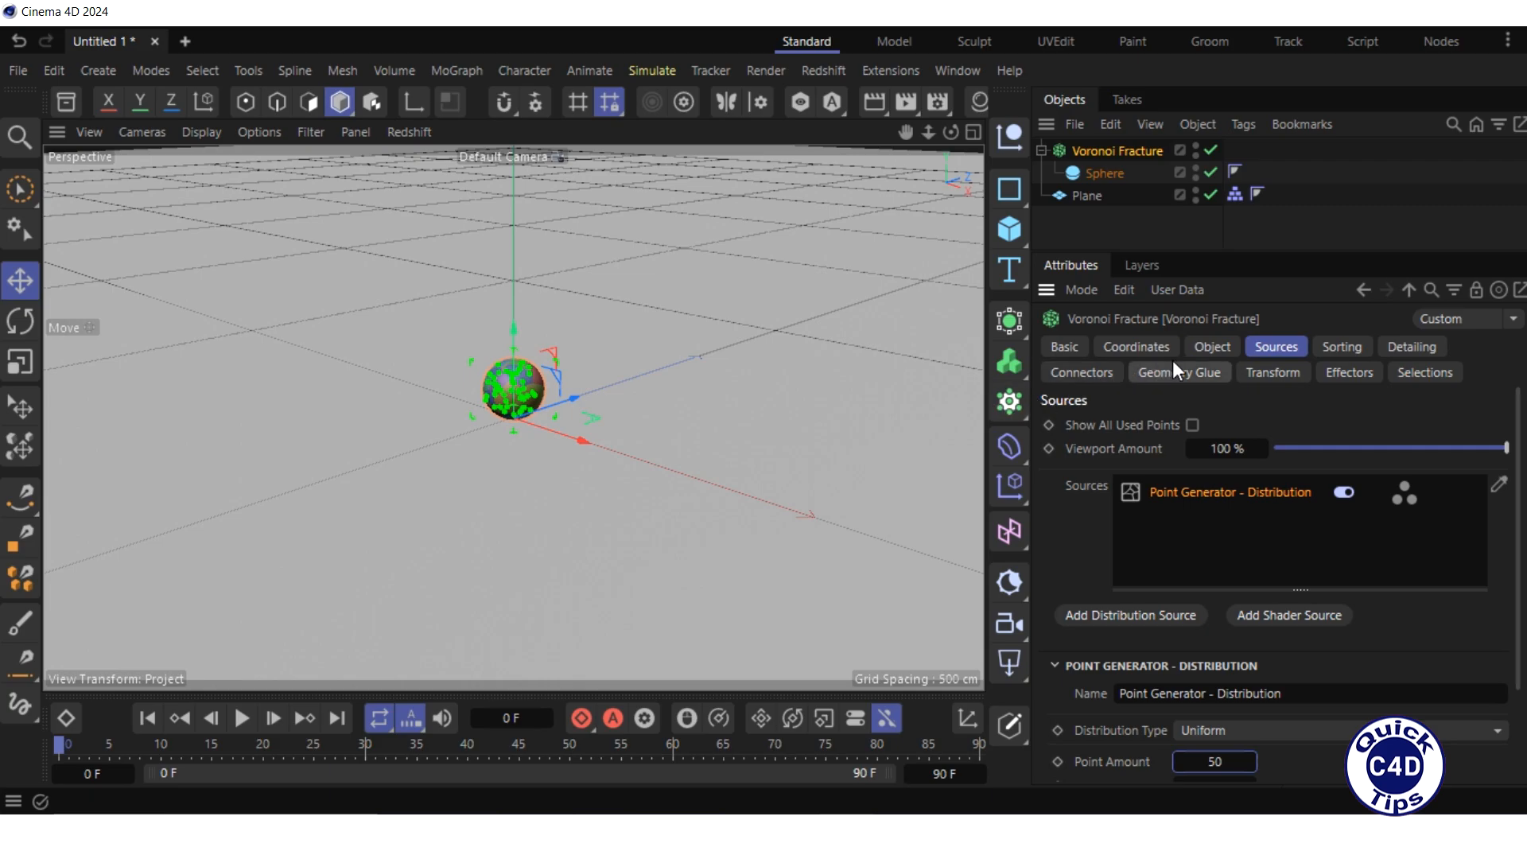
- Disable Colorize Fragments on the Voronoi Fracture and enable Hull Only with a thickness of 2 cm
click(1205, 345)
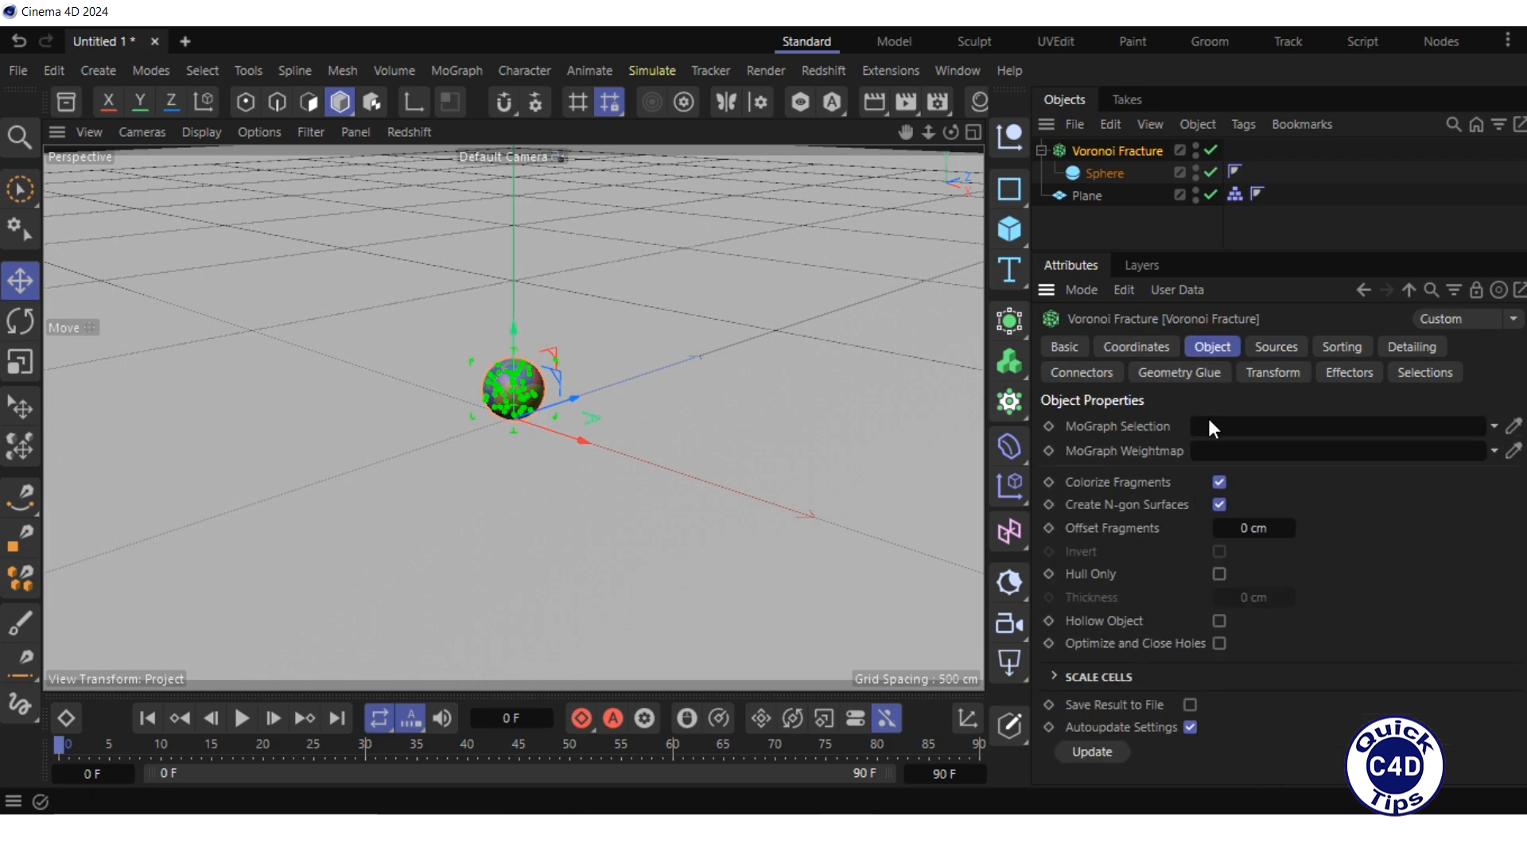
click(1219, 482)
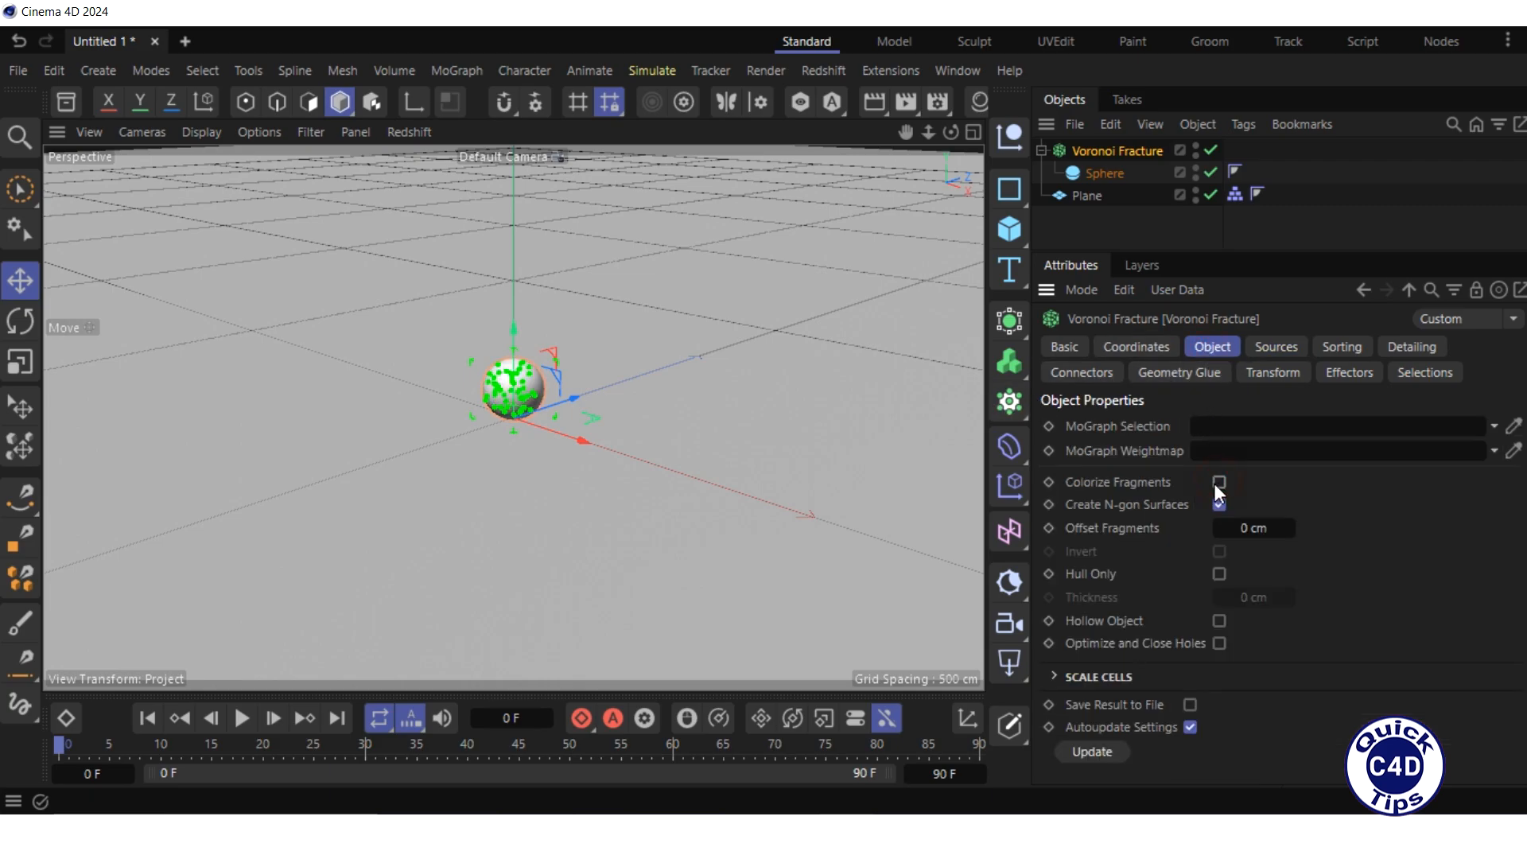
click(1219, 573)
double_click(1245, 598)
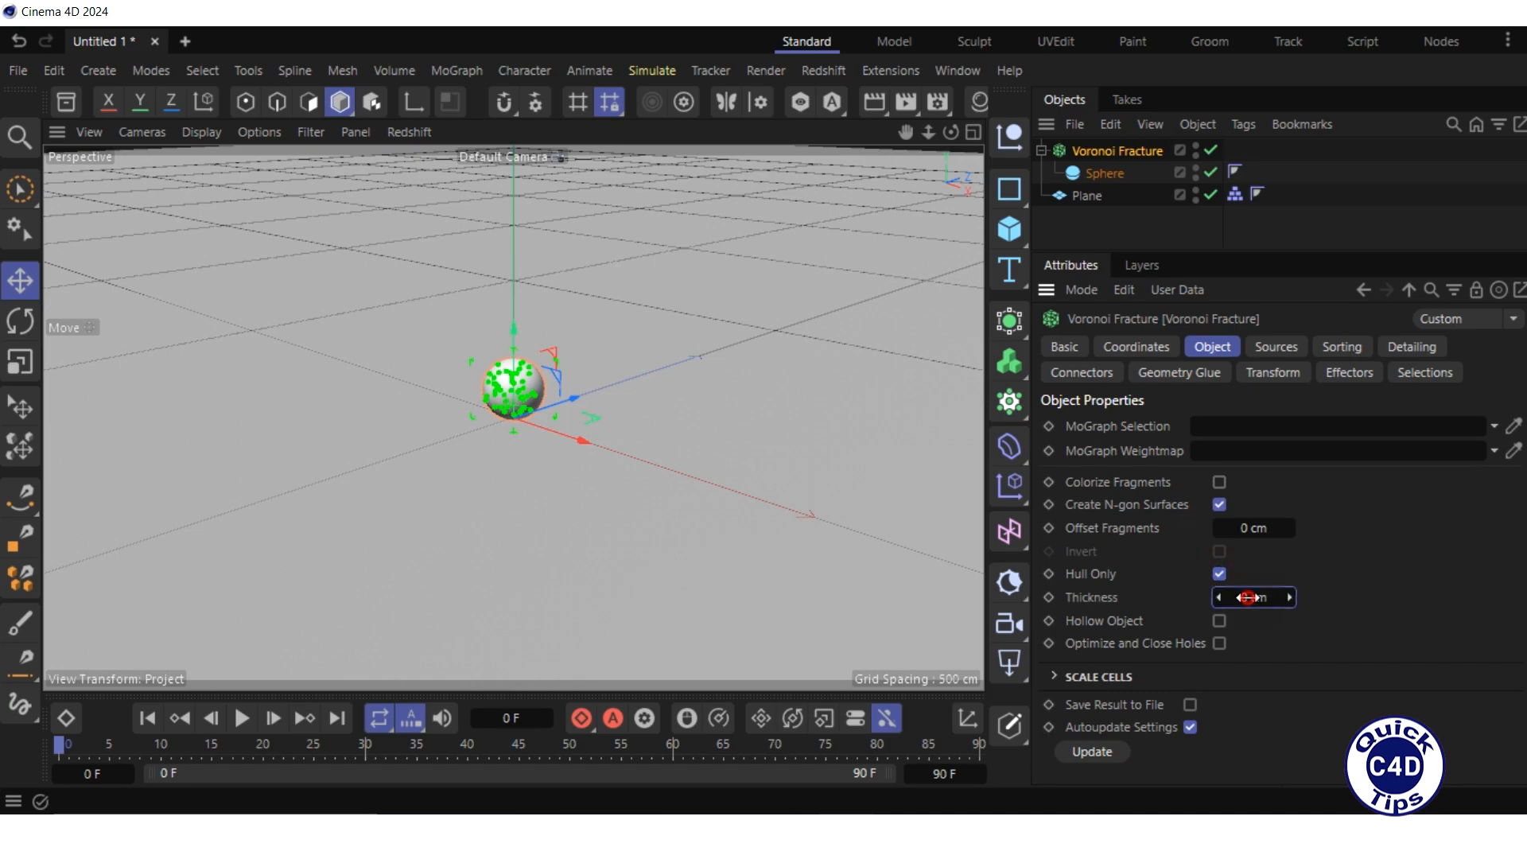
text(2)
key(Return)
- Find the Steel - Worn Edges material in the asset library by searching for "steel" and apply it to the Voronoi Fracture
click(67, 102)
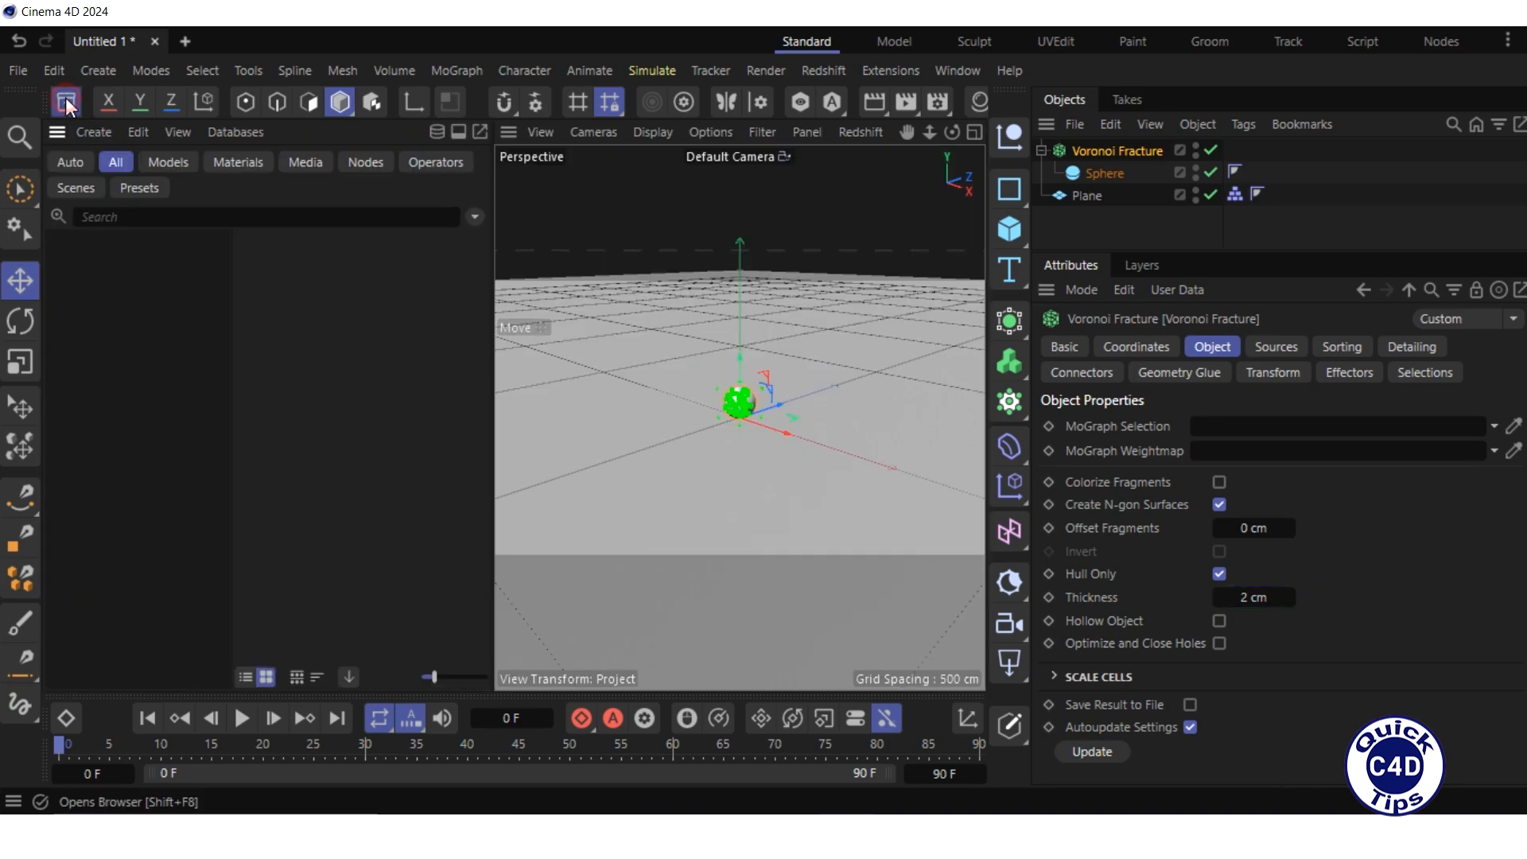
click(101, 214)
text(s)
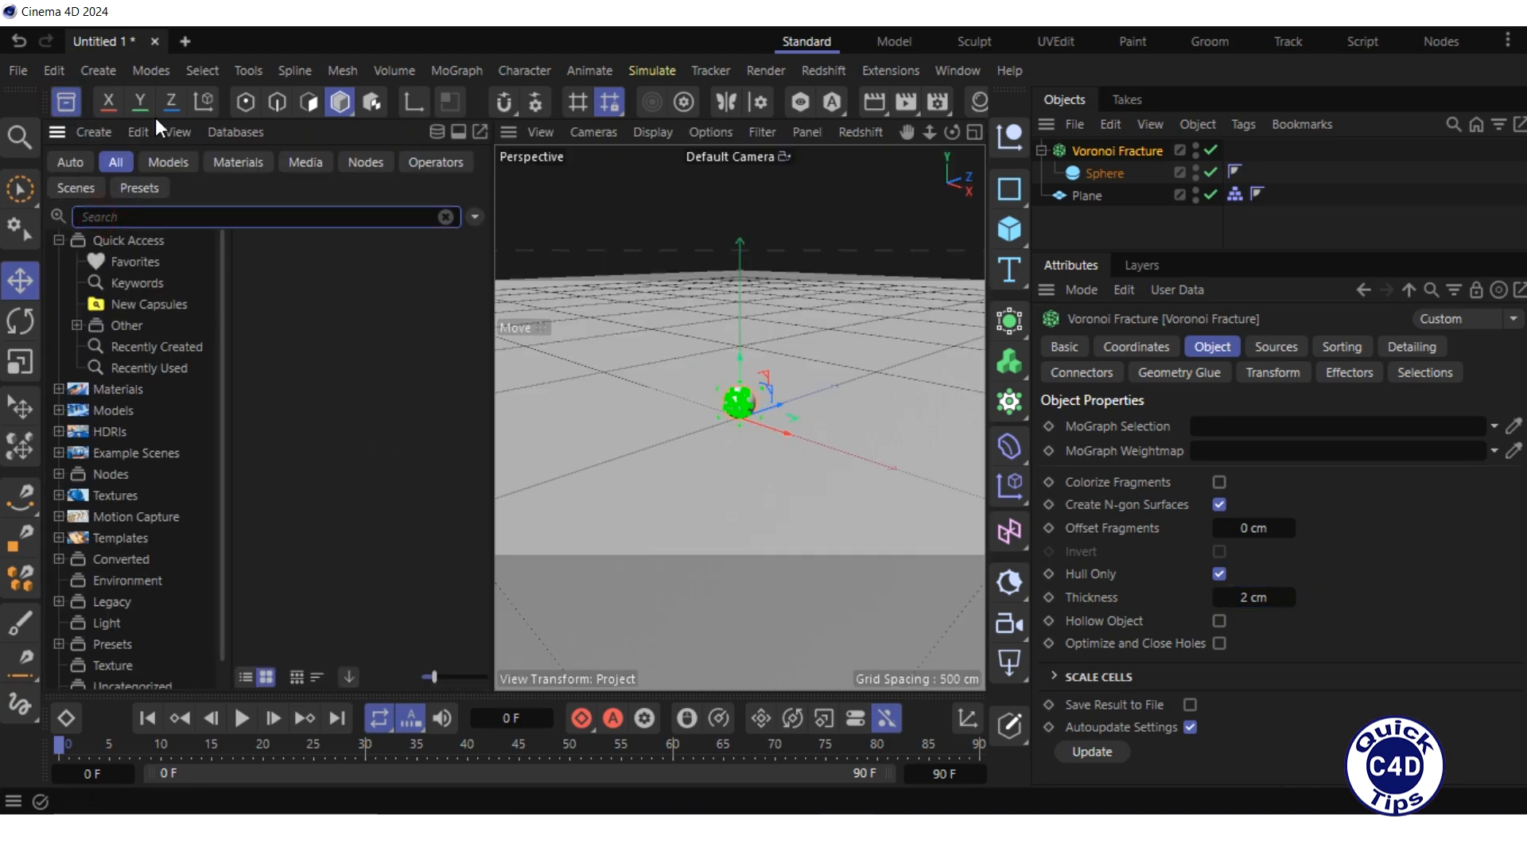
text(teel)
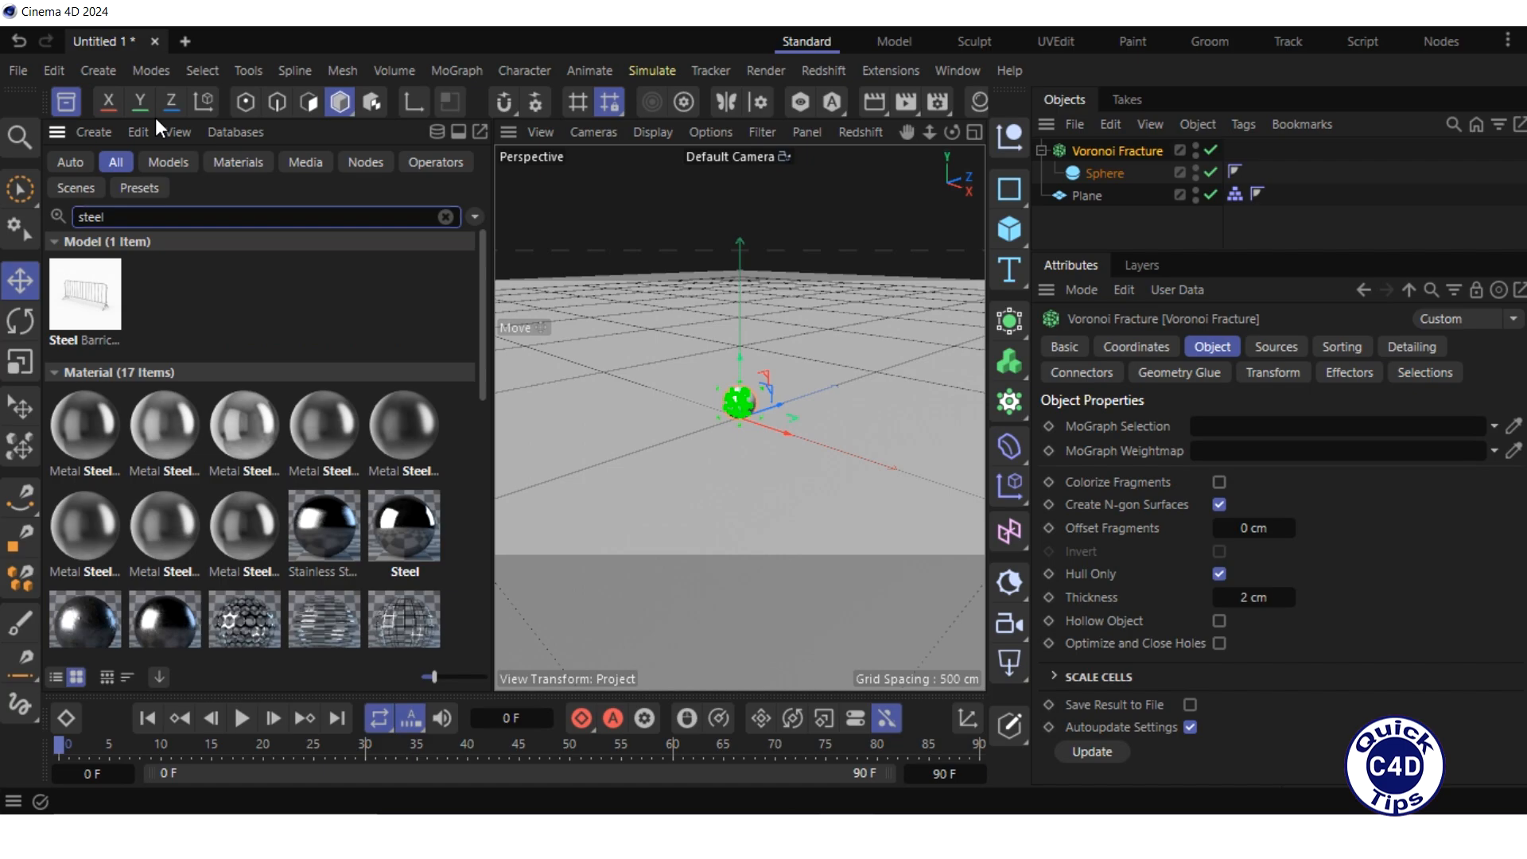
drag(479, 287, 480, 356)
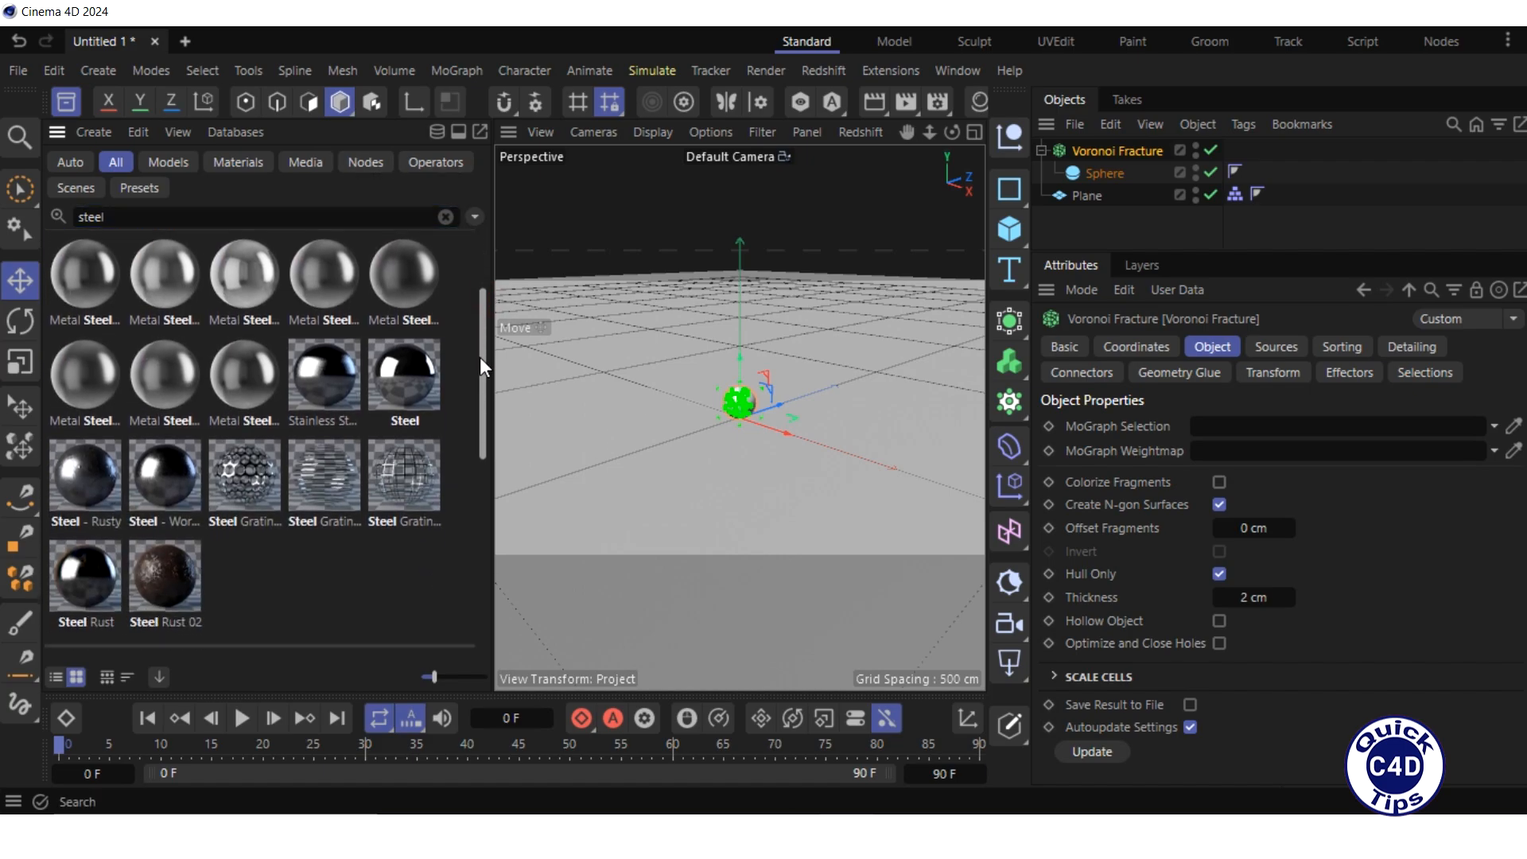
drag(164, 476, 1048, 205)
drag(1095, 151, 1096, 150)
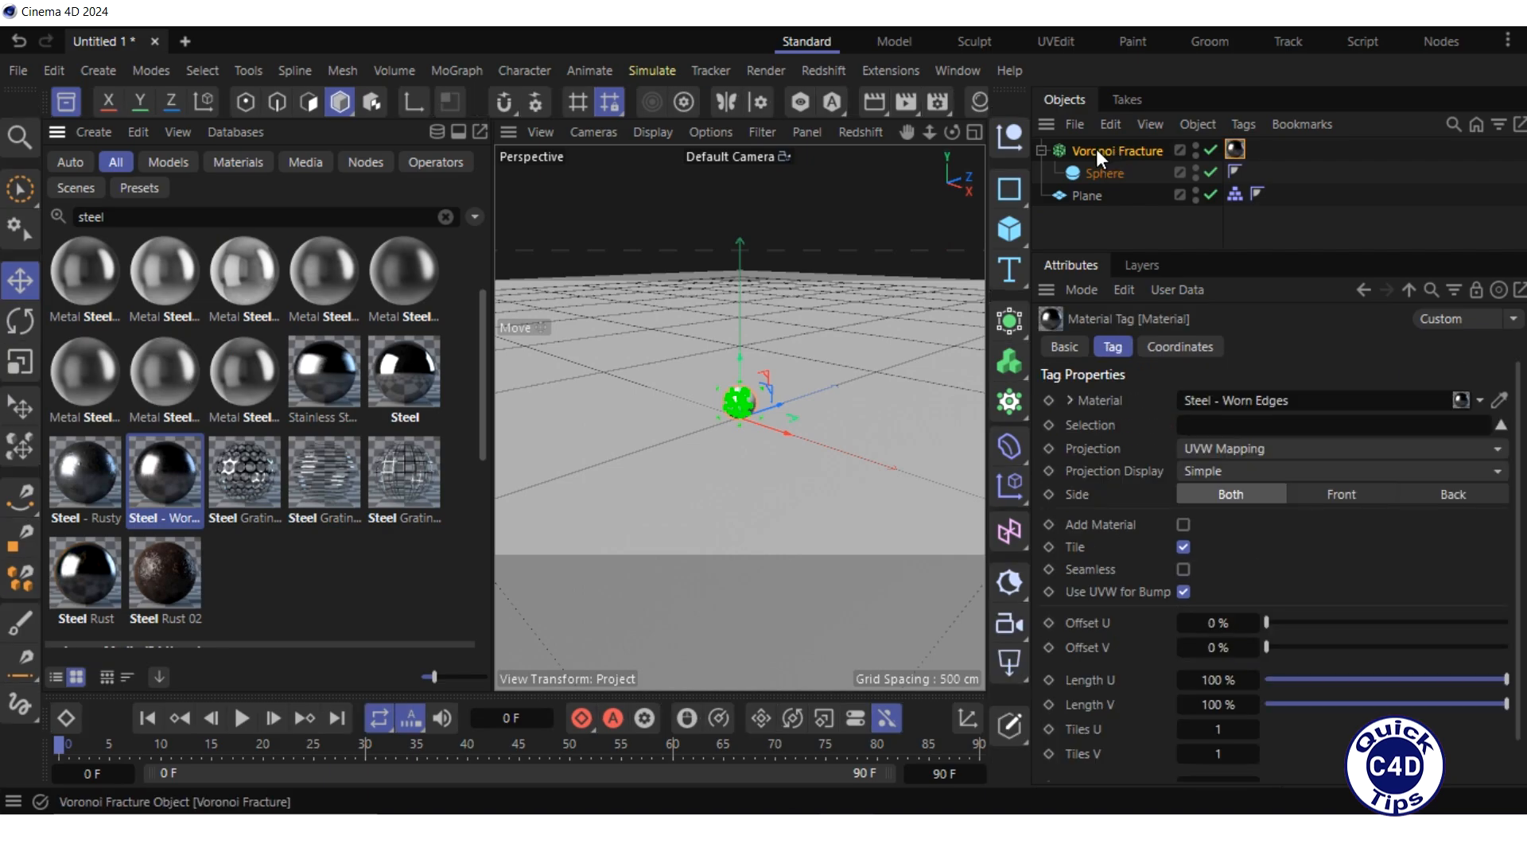
click(57, 99)
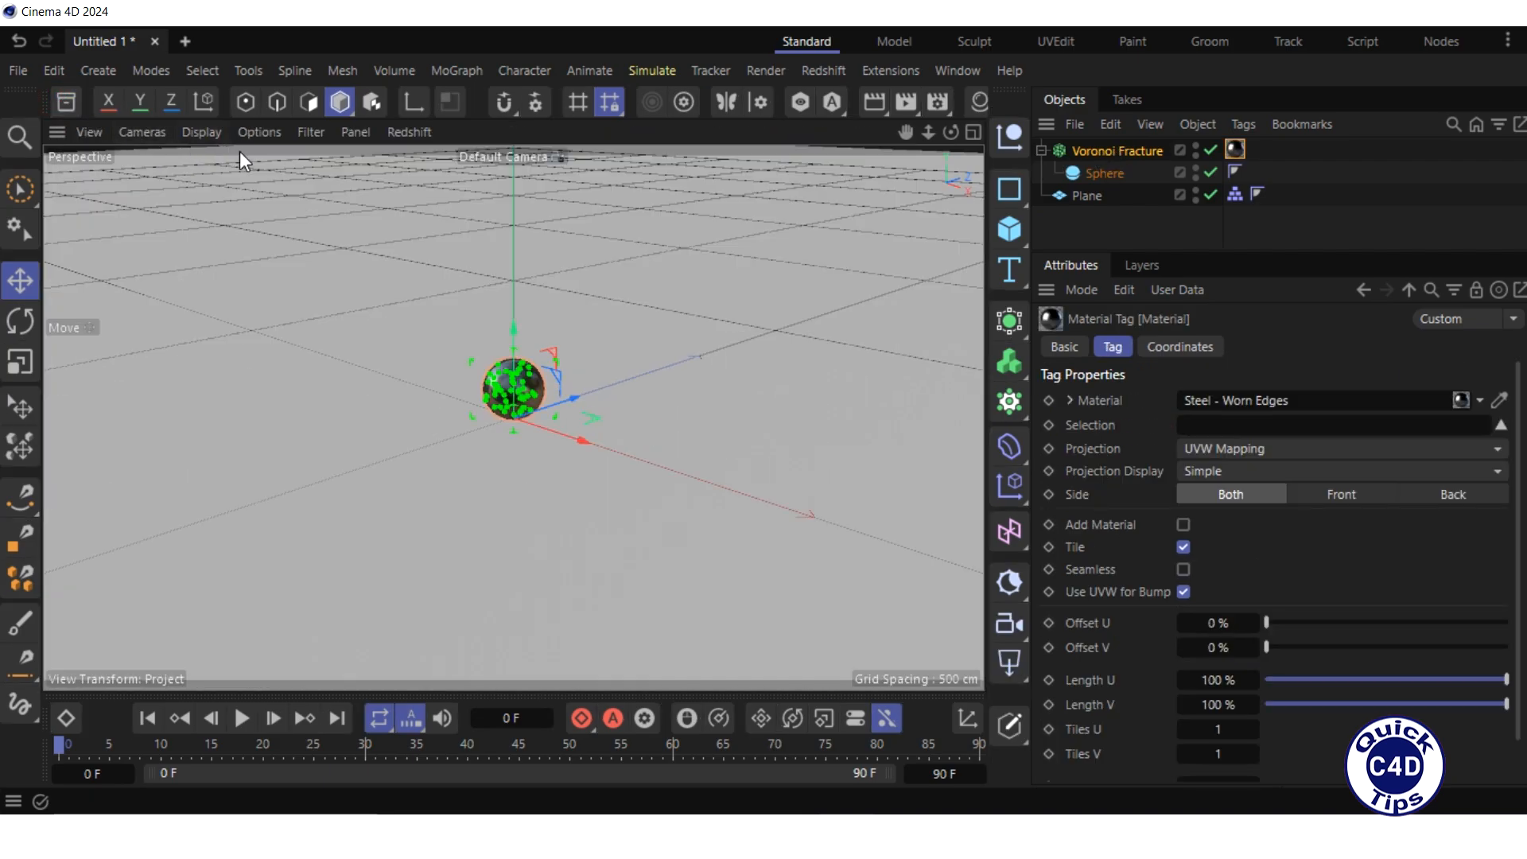
- Add a Rigid Body simulation tag to the Voronoi Fracture and deselect everything
right_click(1106, 154)
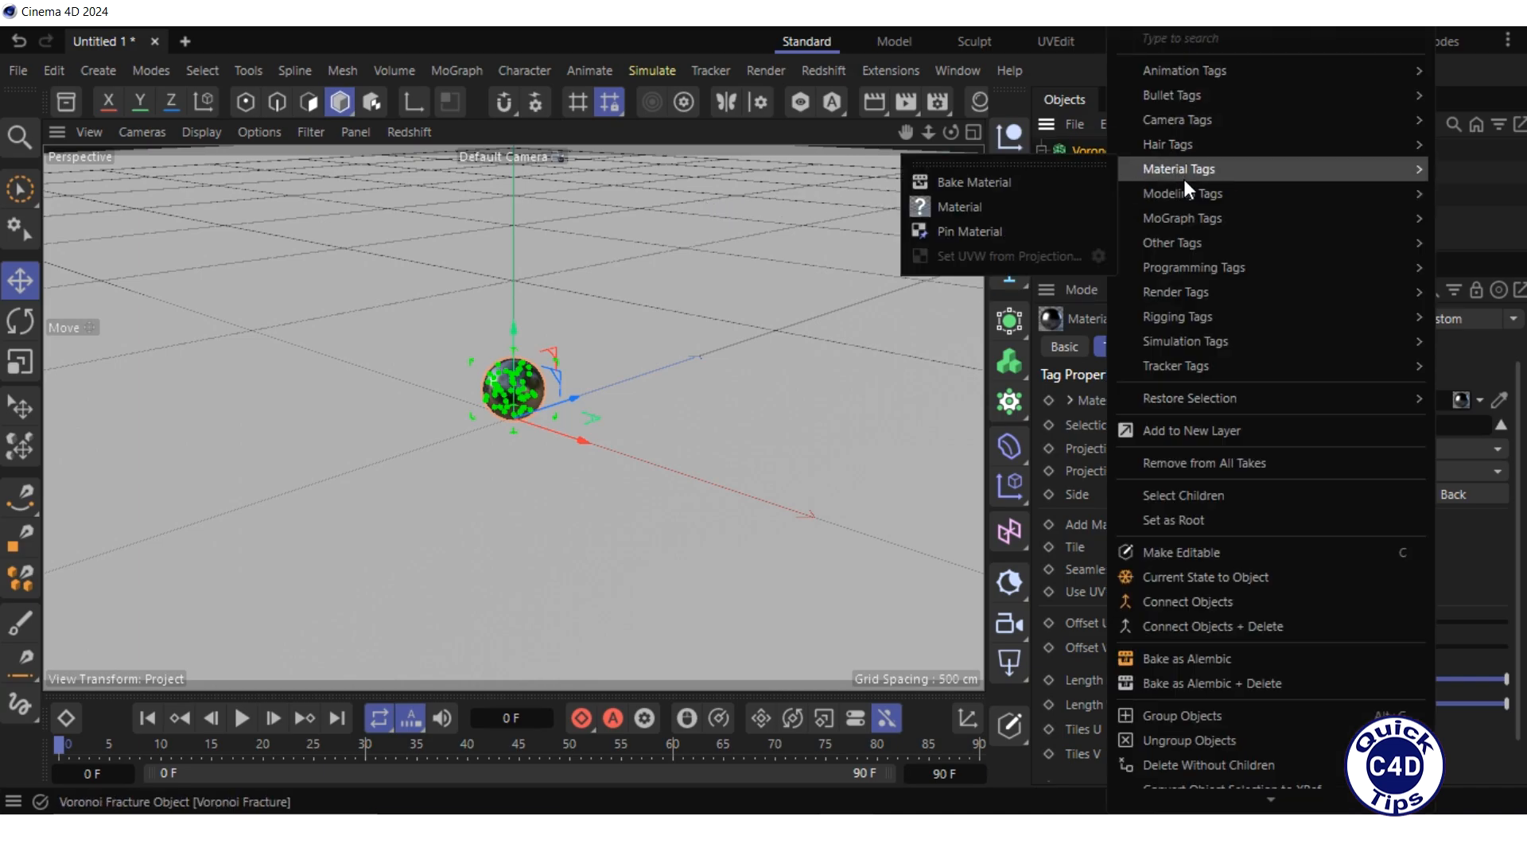
mouse_move(1215, 340)
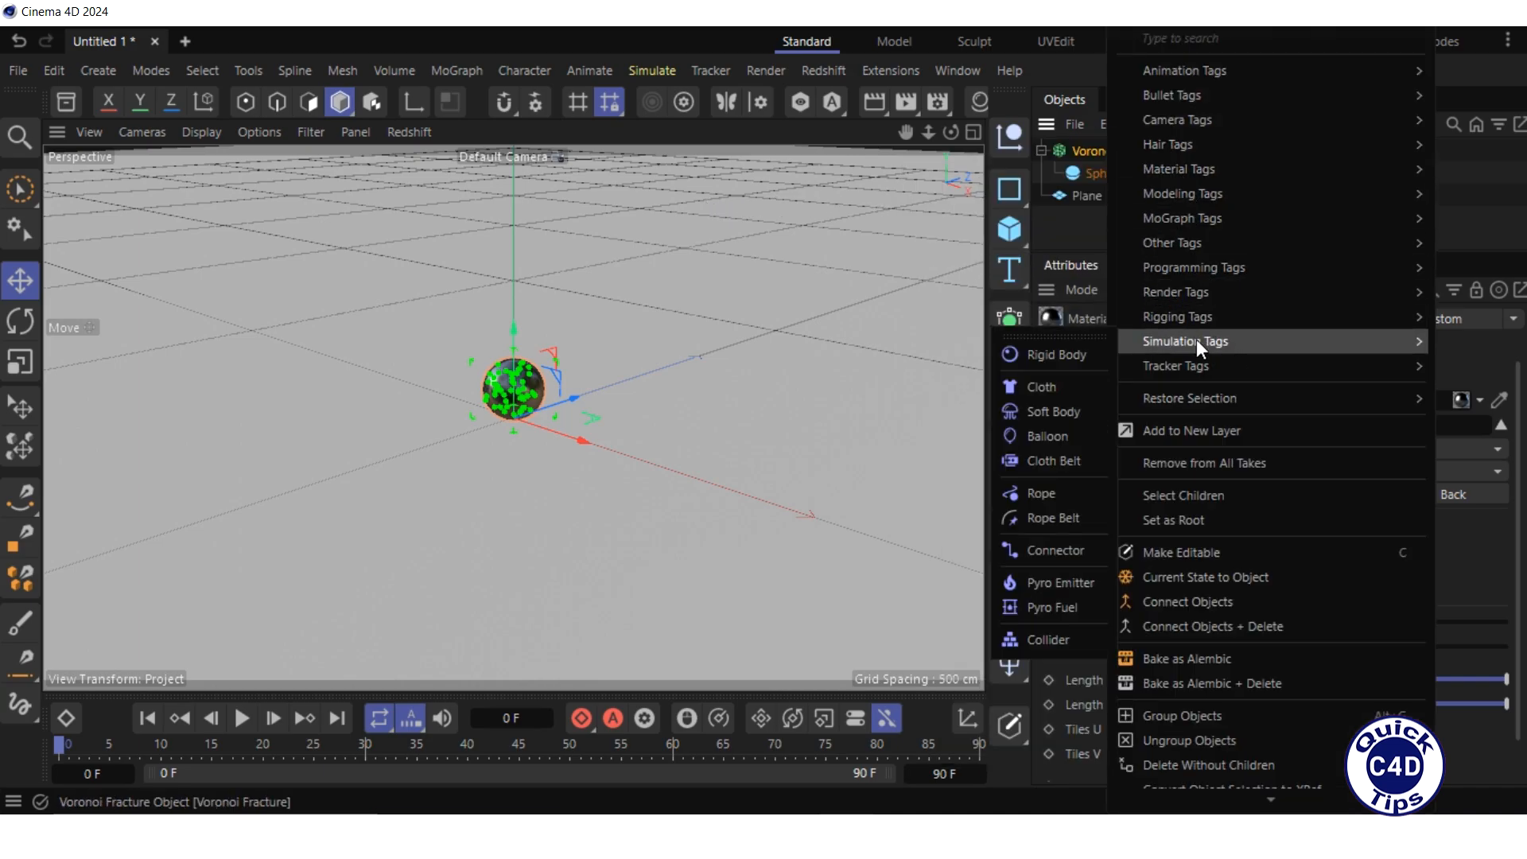
click(1073, 351)
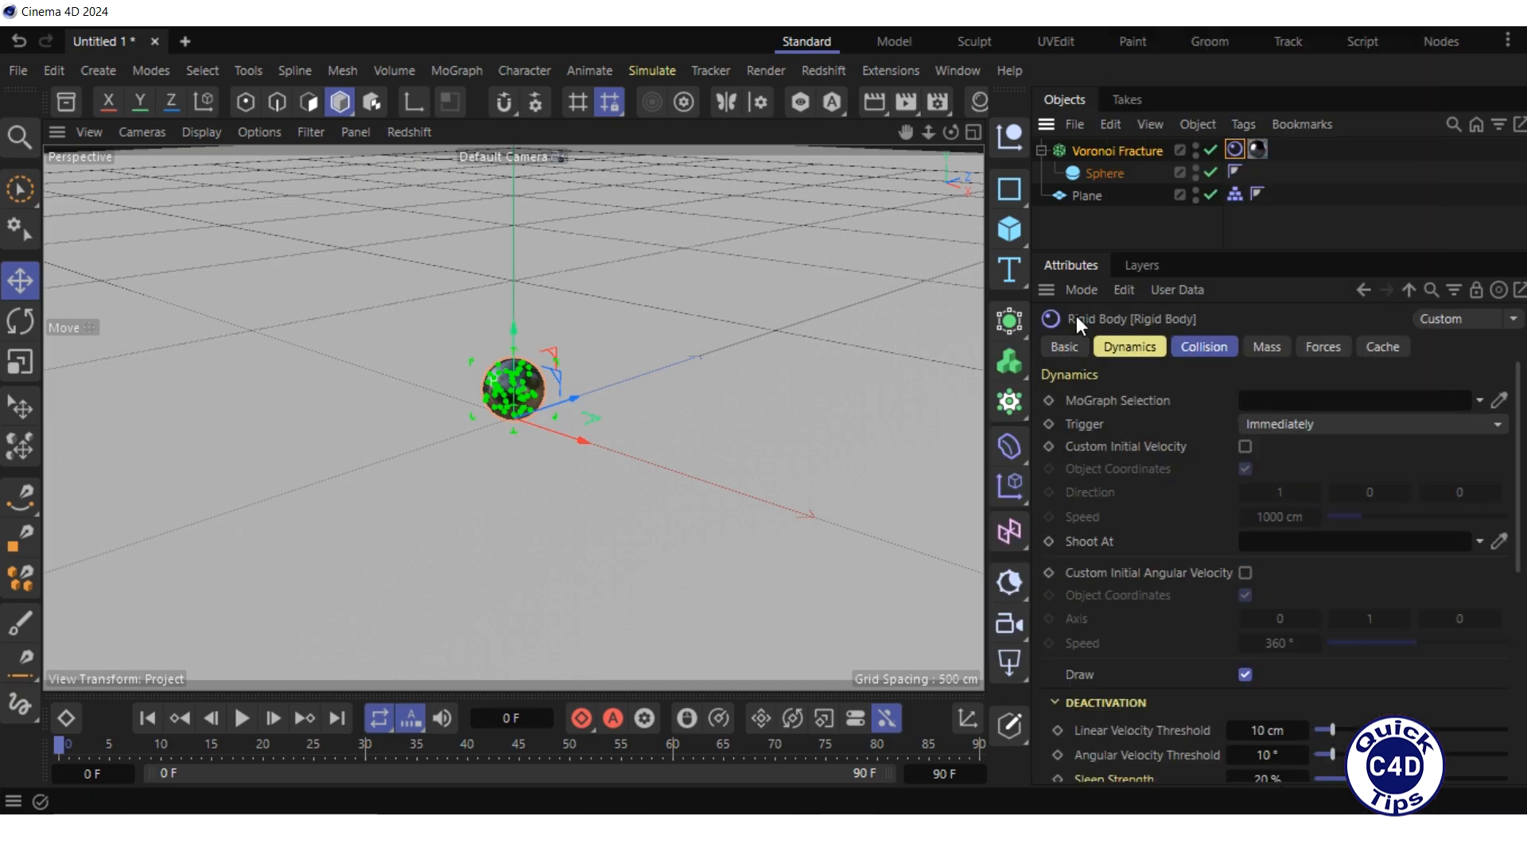
click(1071, 226)
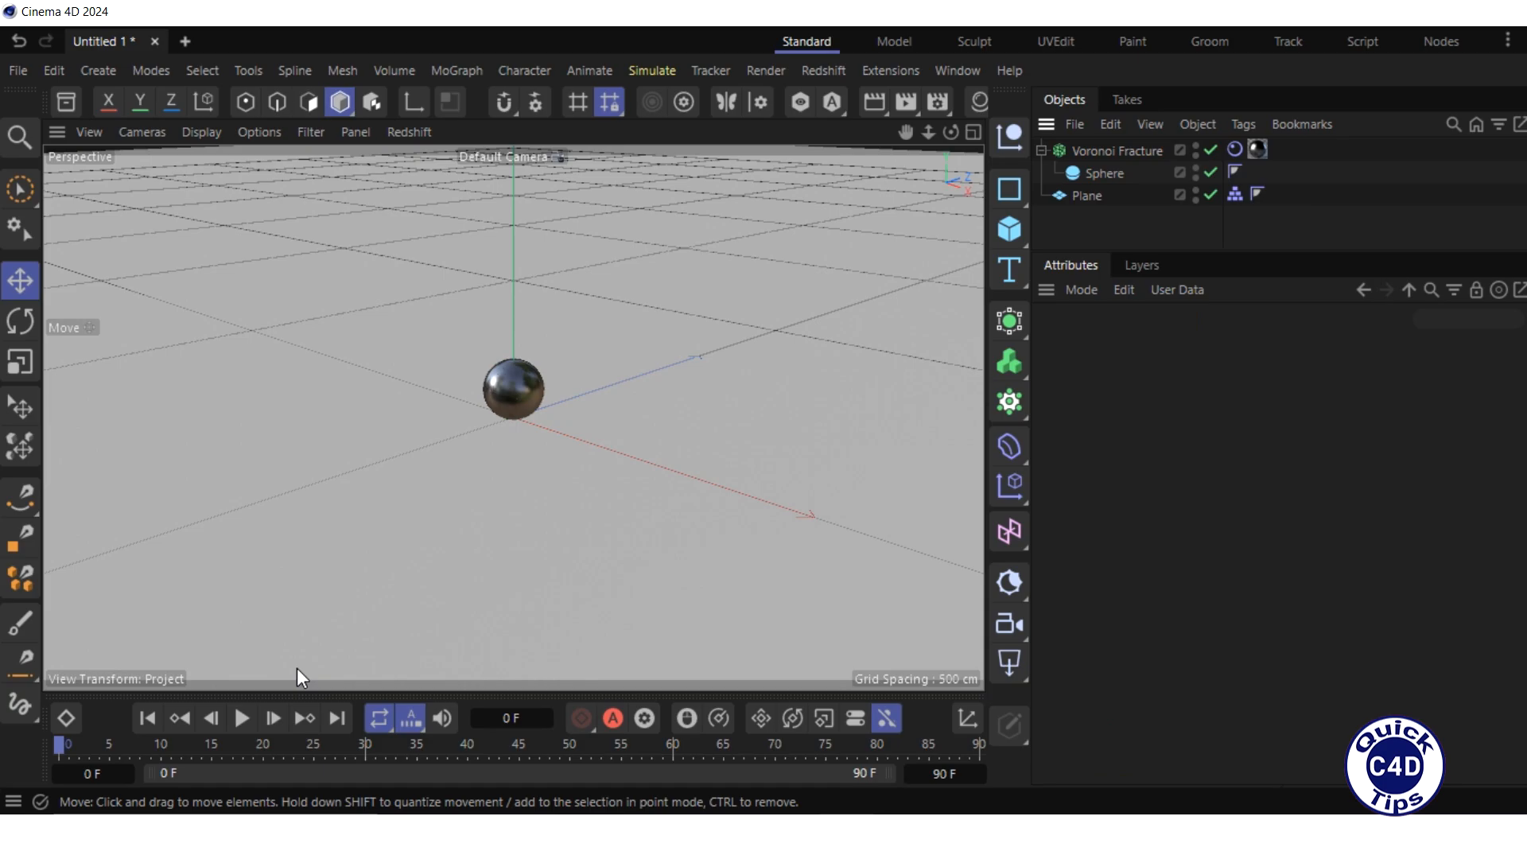
- Play the simulation to check how the sphere breaks apart, and return to the first frame
click(242, 719)
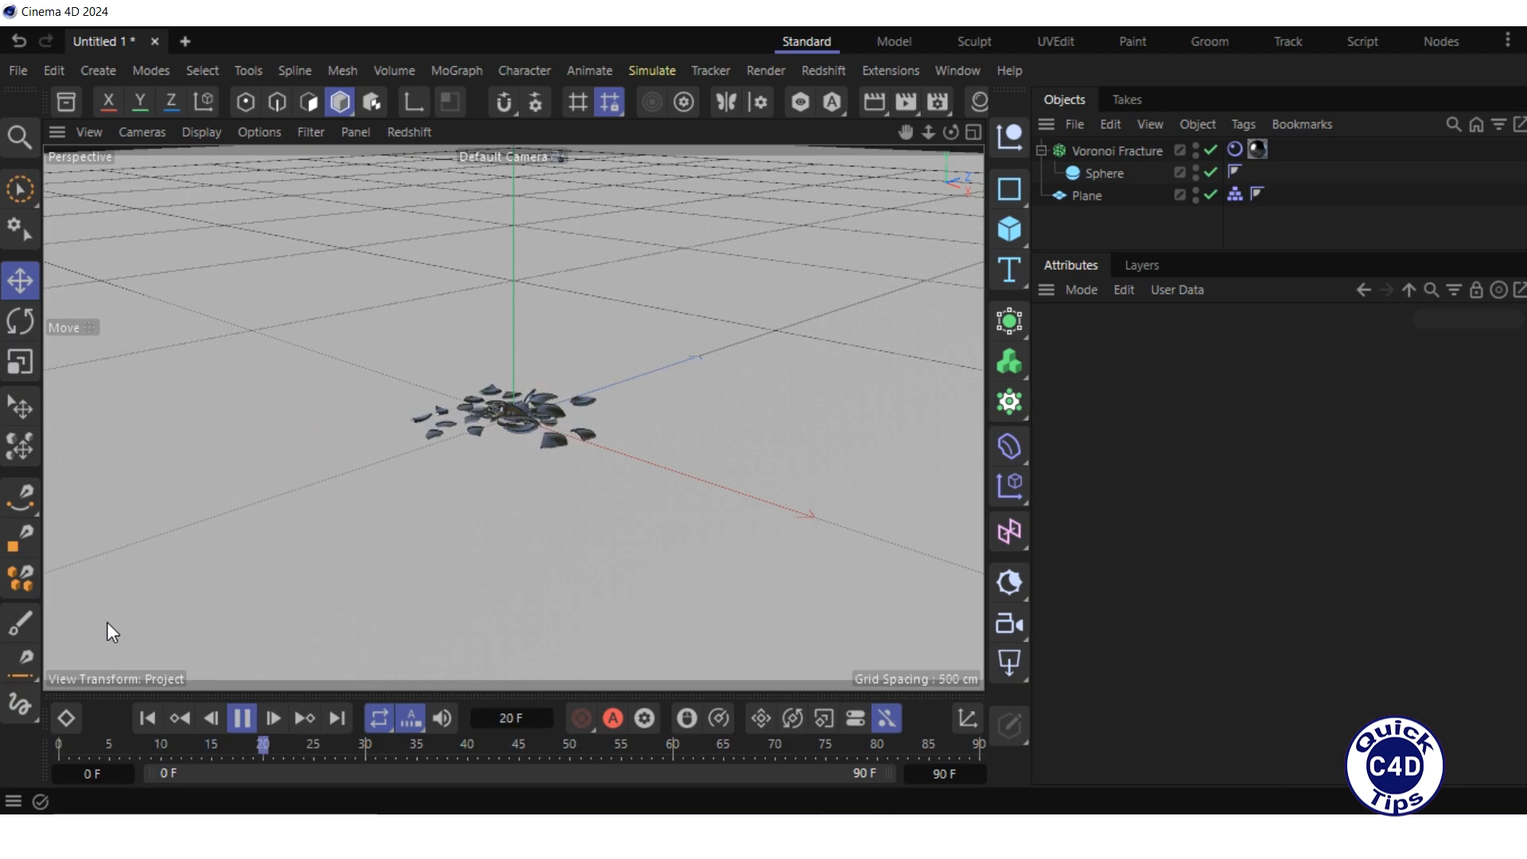
click(242, 720)
click(148, 725)
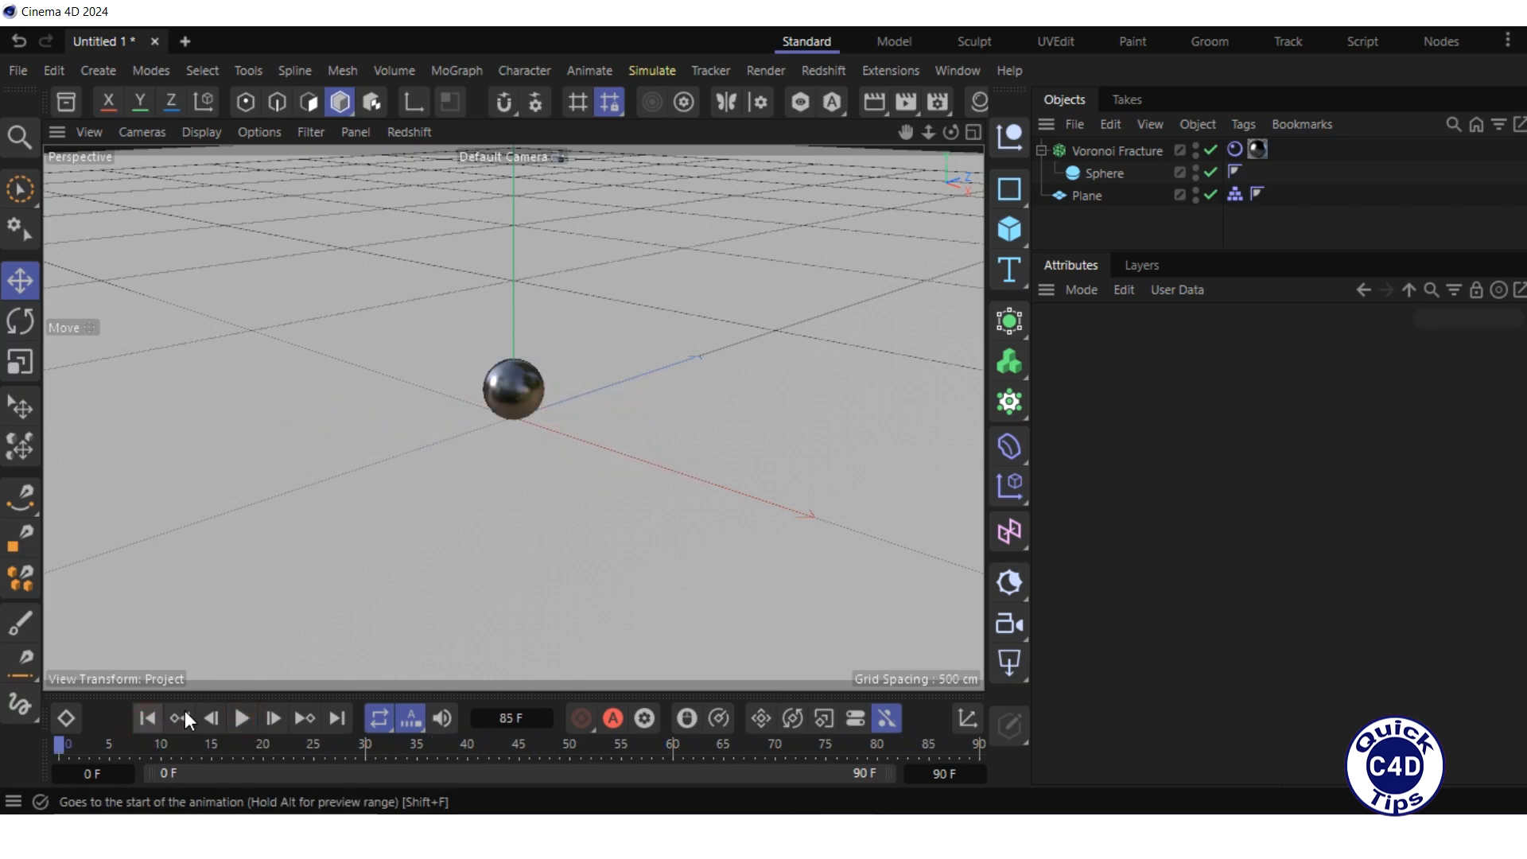
- Add a Pyro Fuel simulation tag to the Voronoi Fracture
right_click(1093, 149)
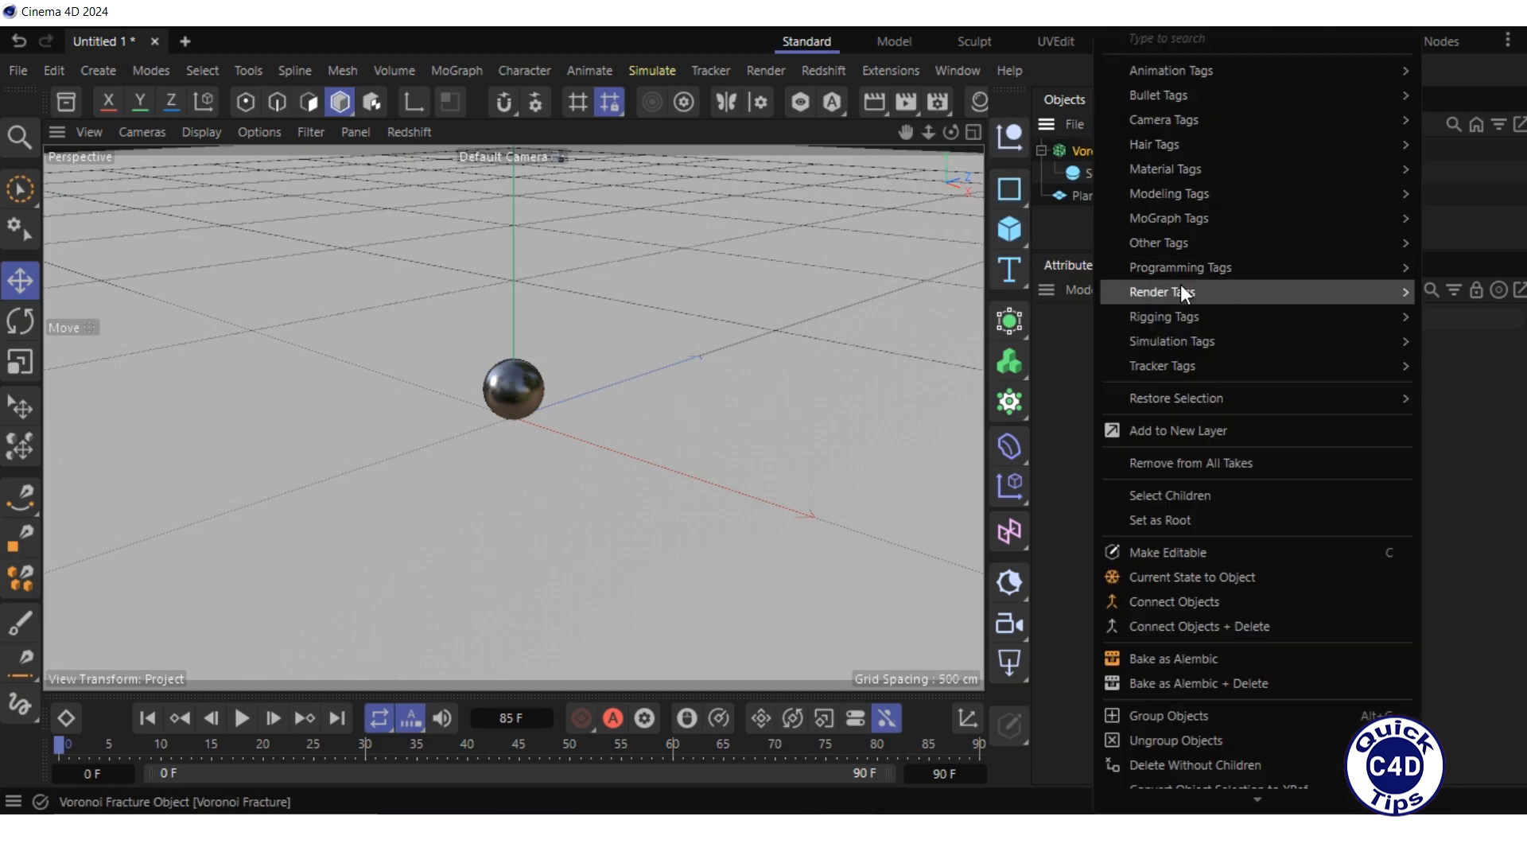
mouse_move(1188, 341)
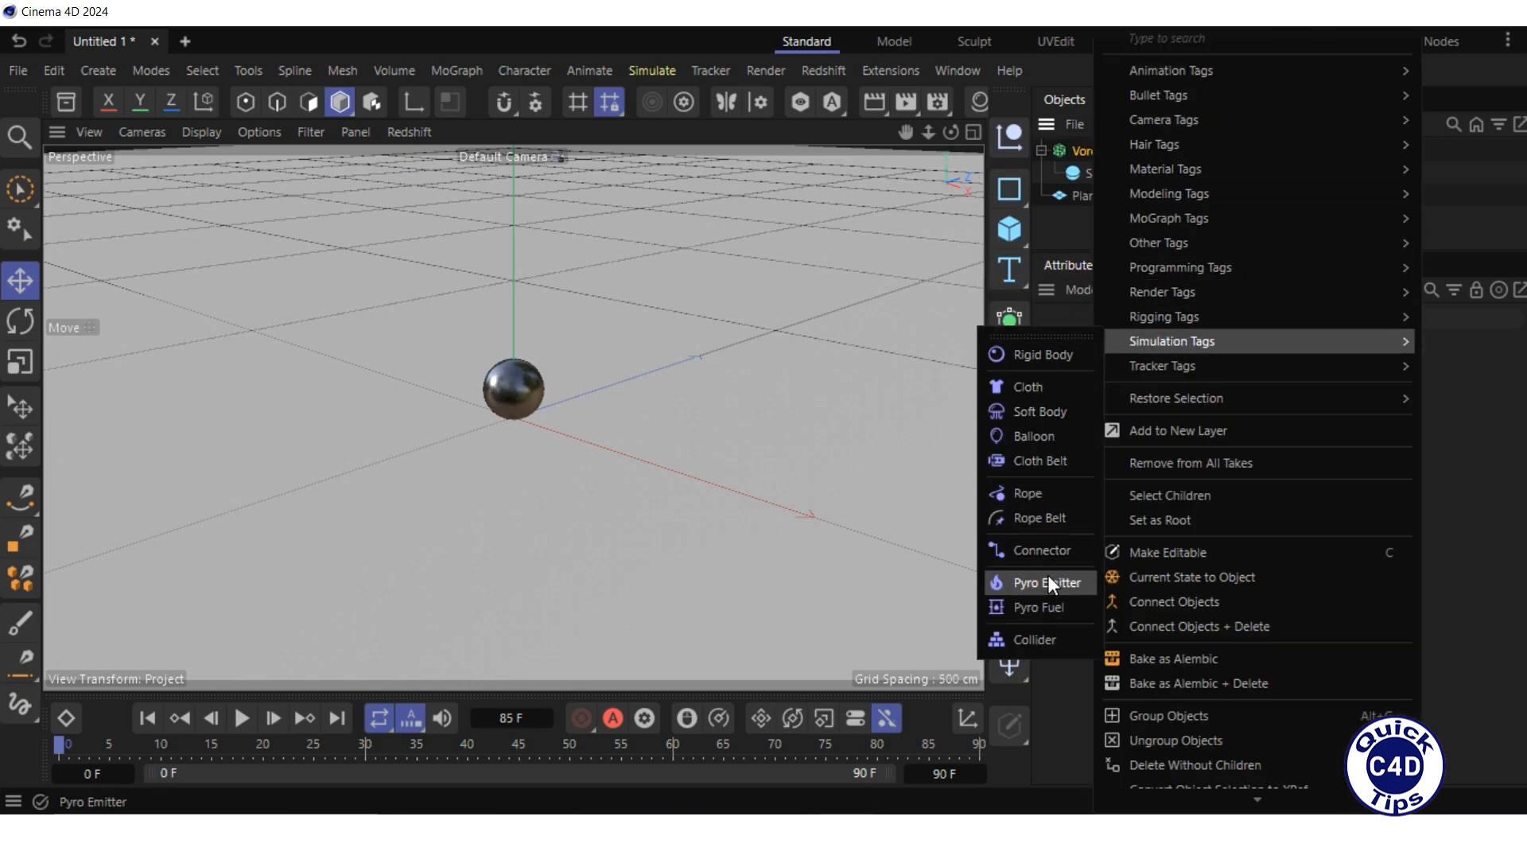
click(1042, 608)
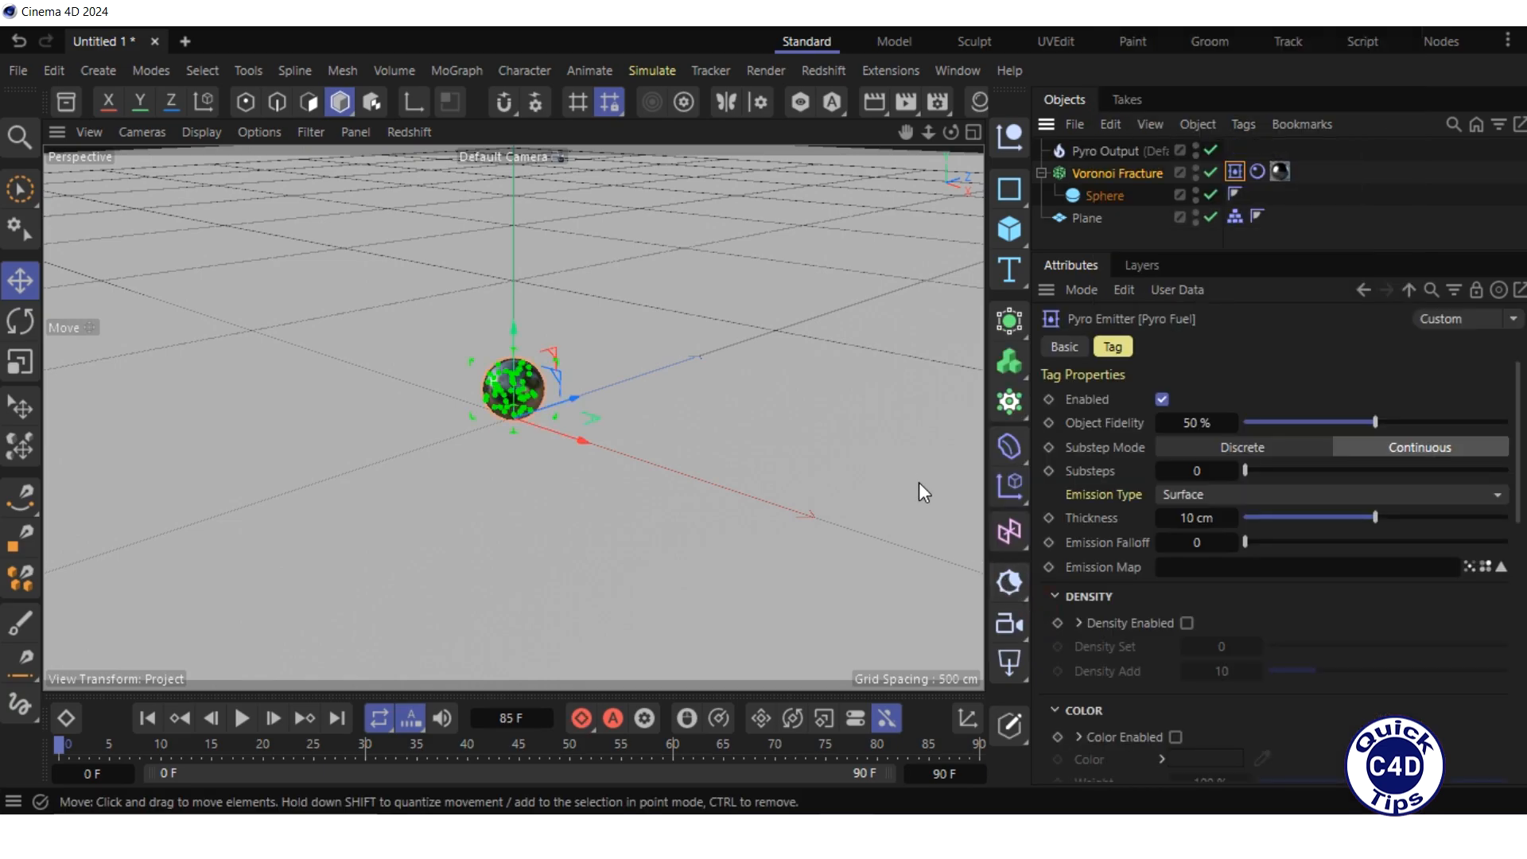
- Set the Fuel Type of the Voronoi Fracture's pyro tag to Contingent (Solid)
click(1107, 347)
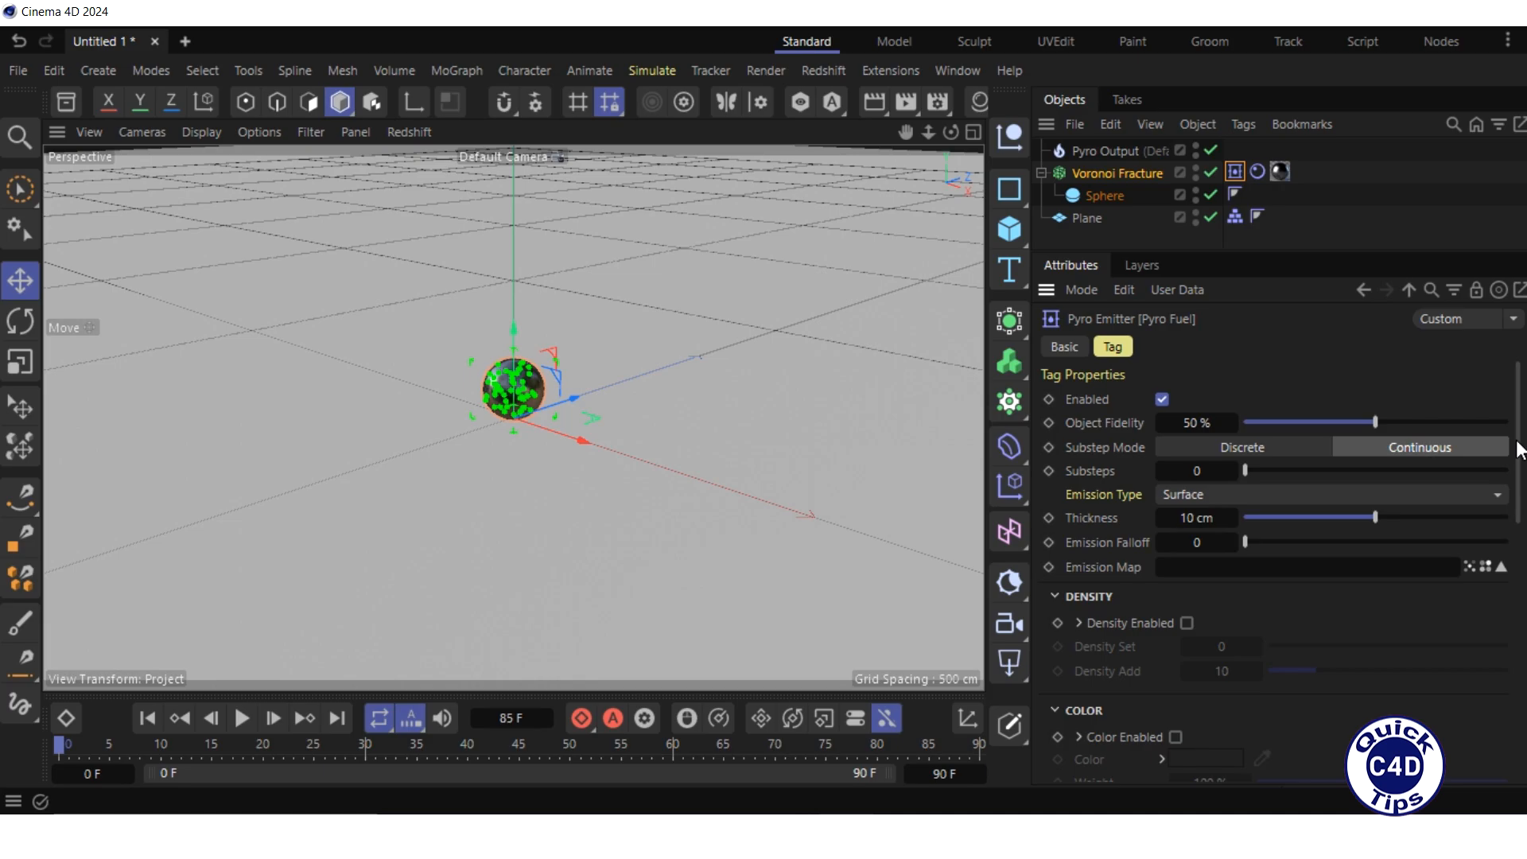
scroll(1272, 509, down, 10)
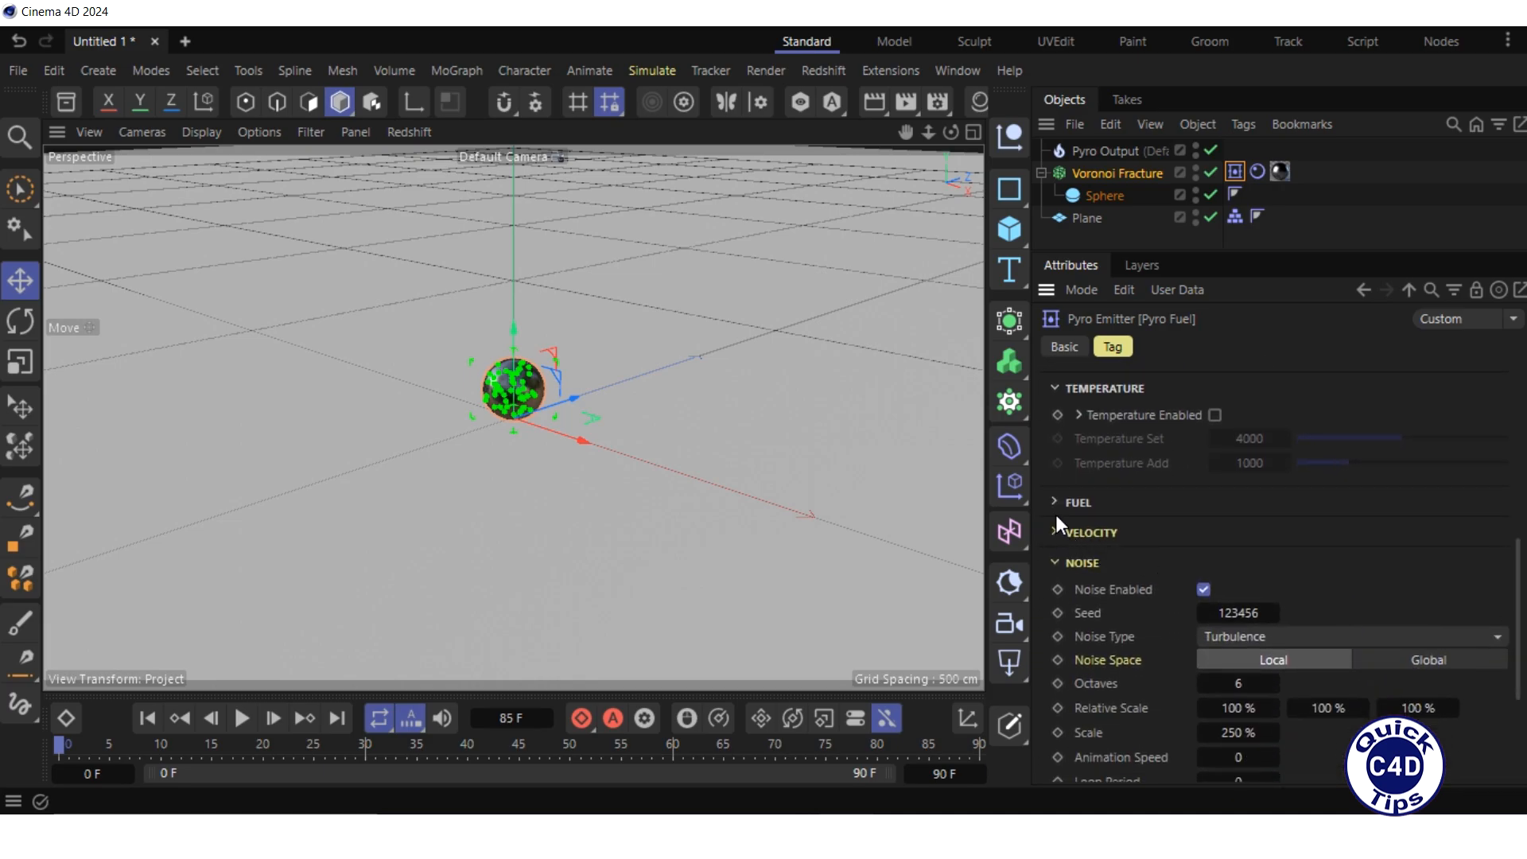
click(1056, 504)
click(1341, 552)
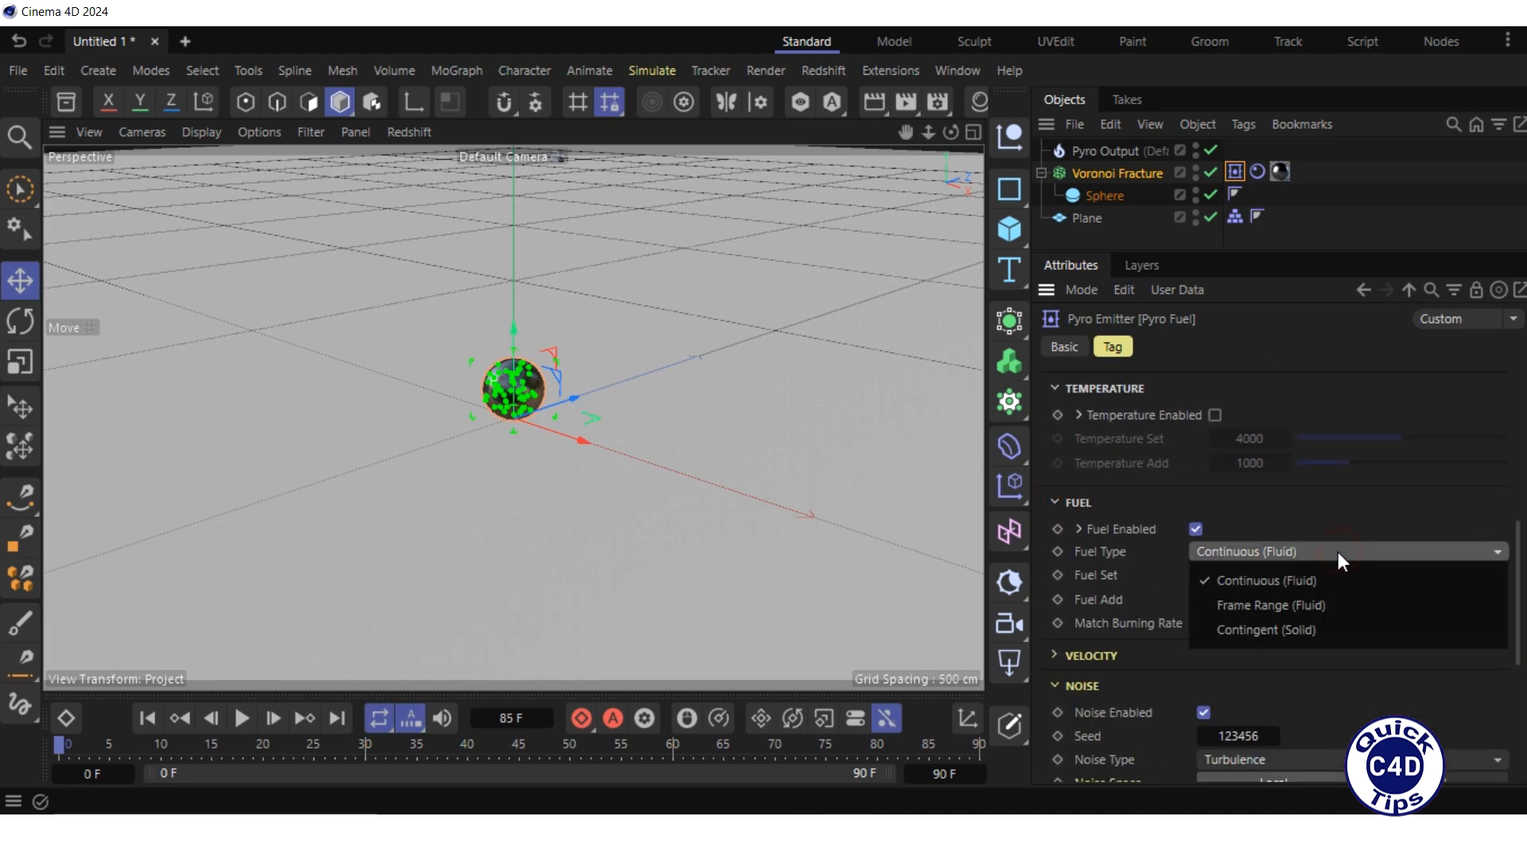
click(1326, 632)
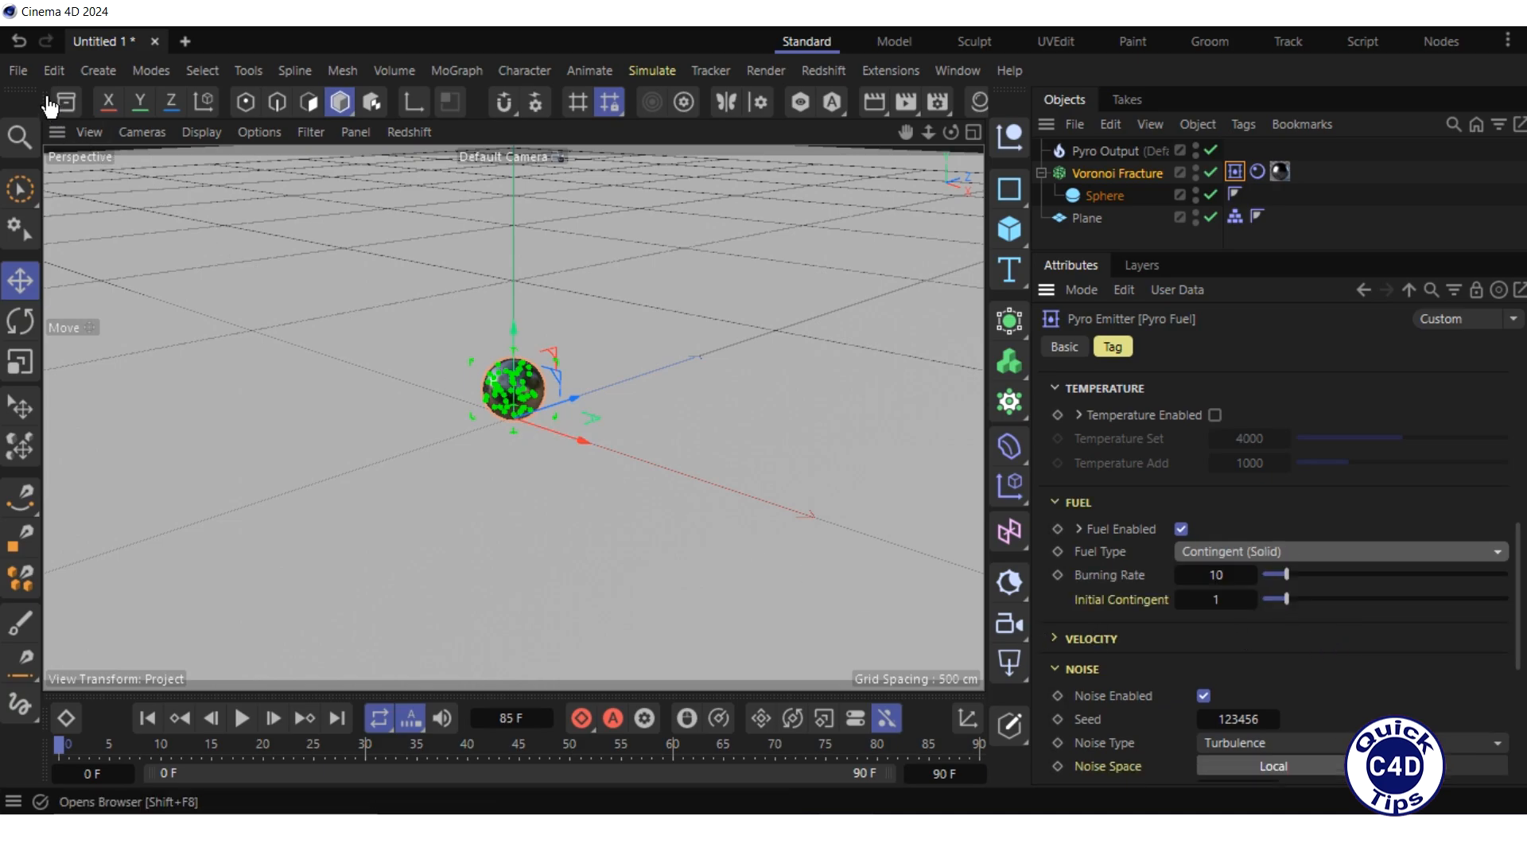
- Set the Fluid Force Factor to 0.001 in the Pyro simulation section of the project settings
click(54, 70)
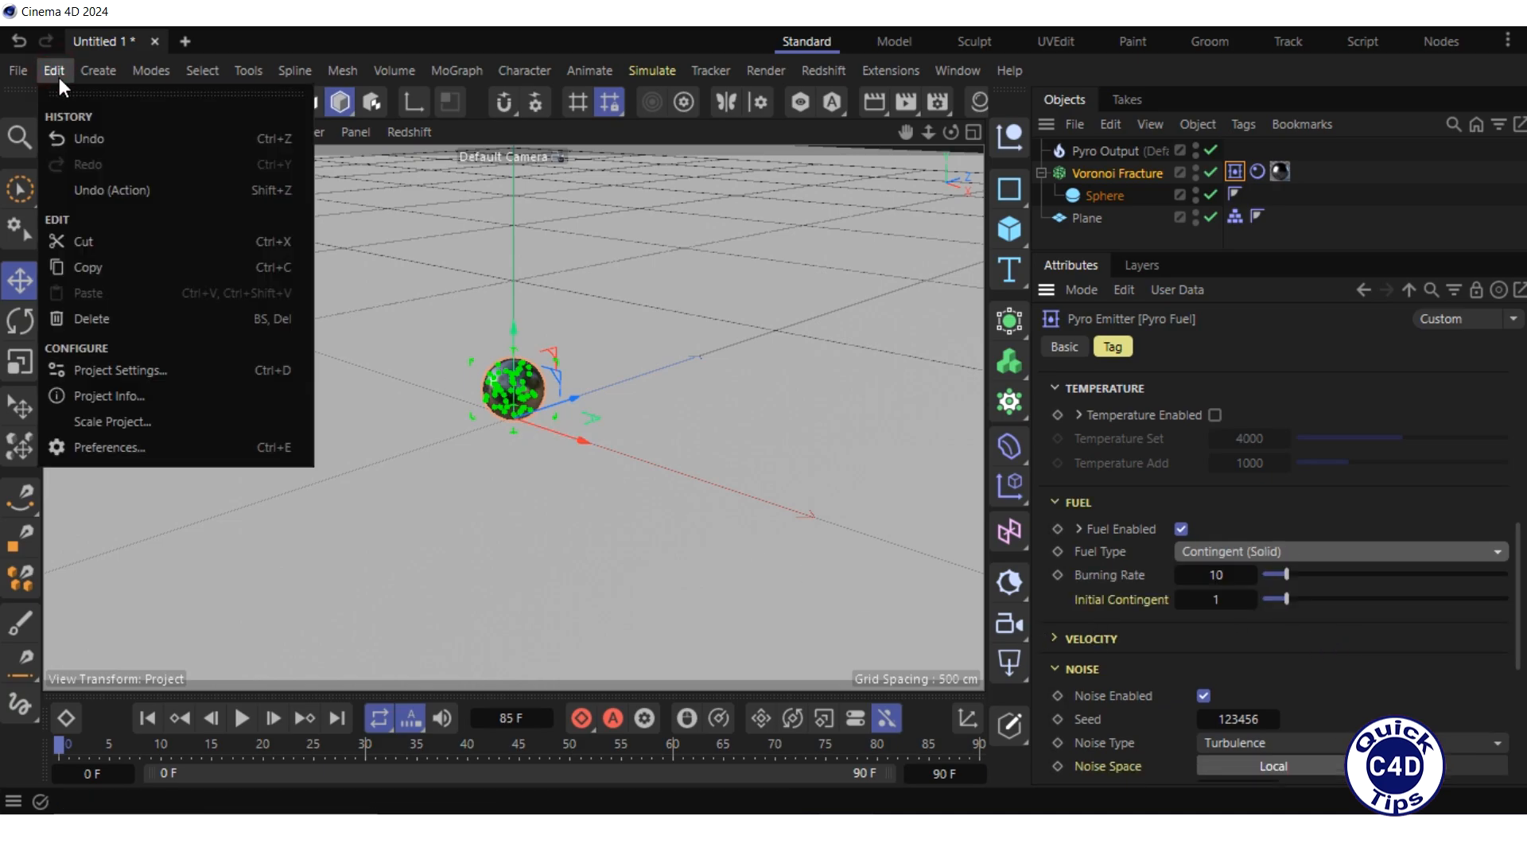
click(120, 367)
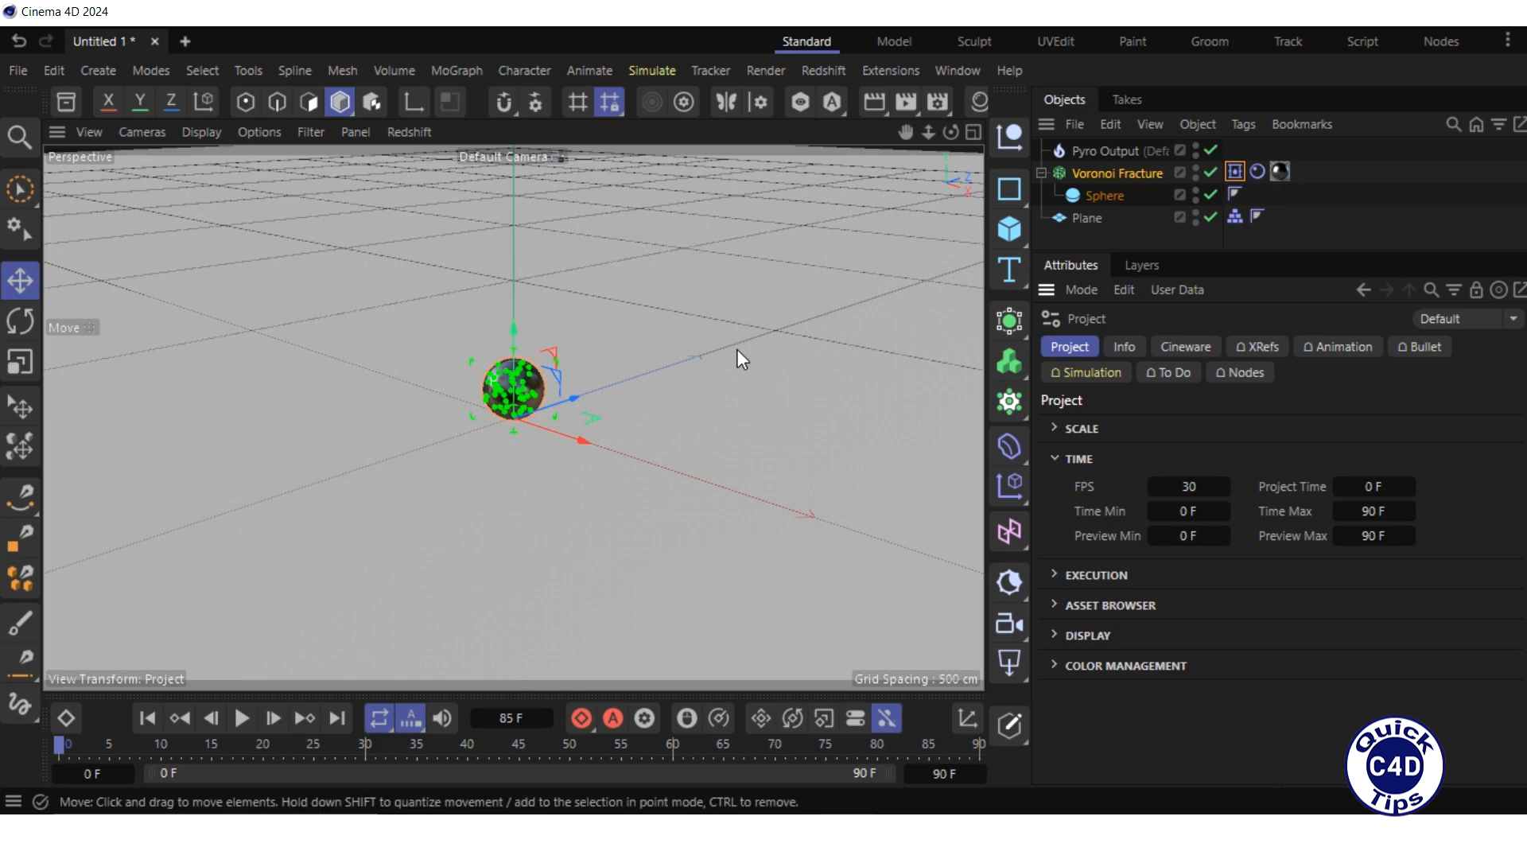
click(1081, 374)
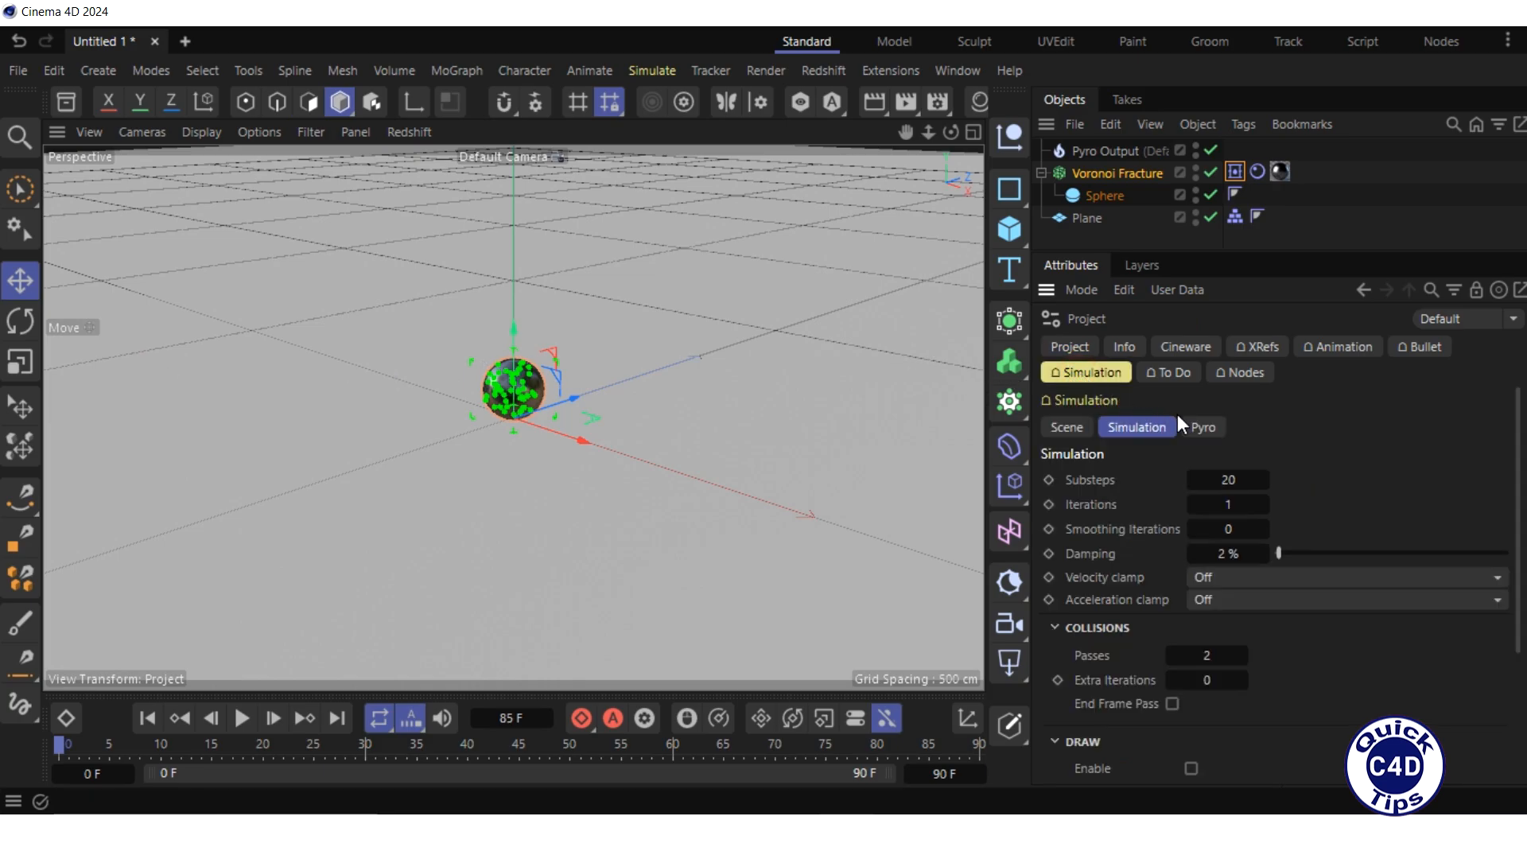
click(1198, 427)
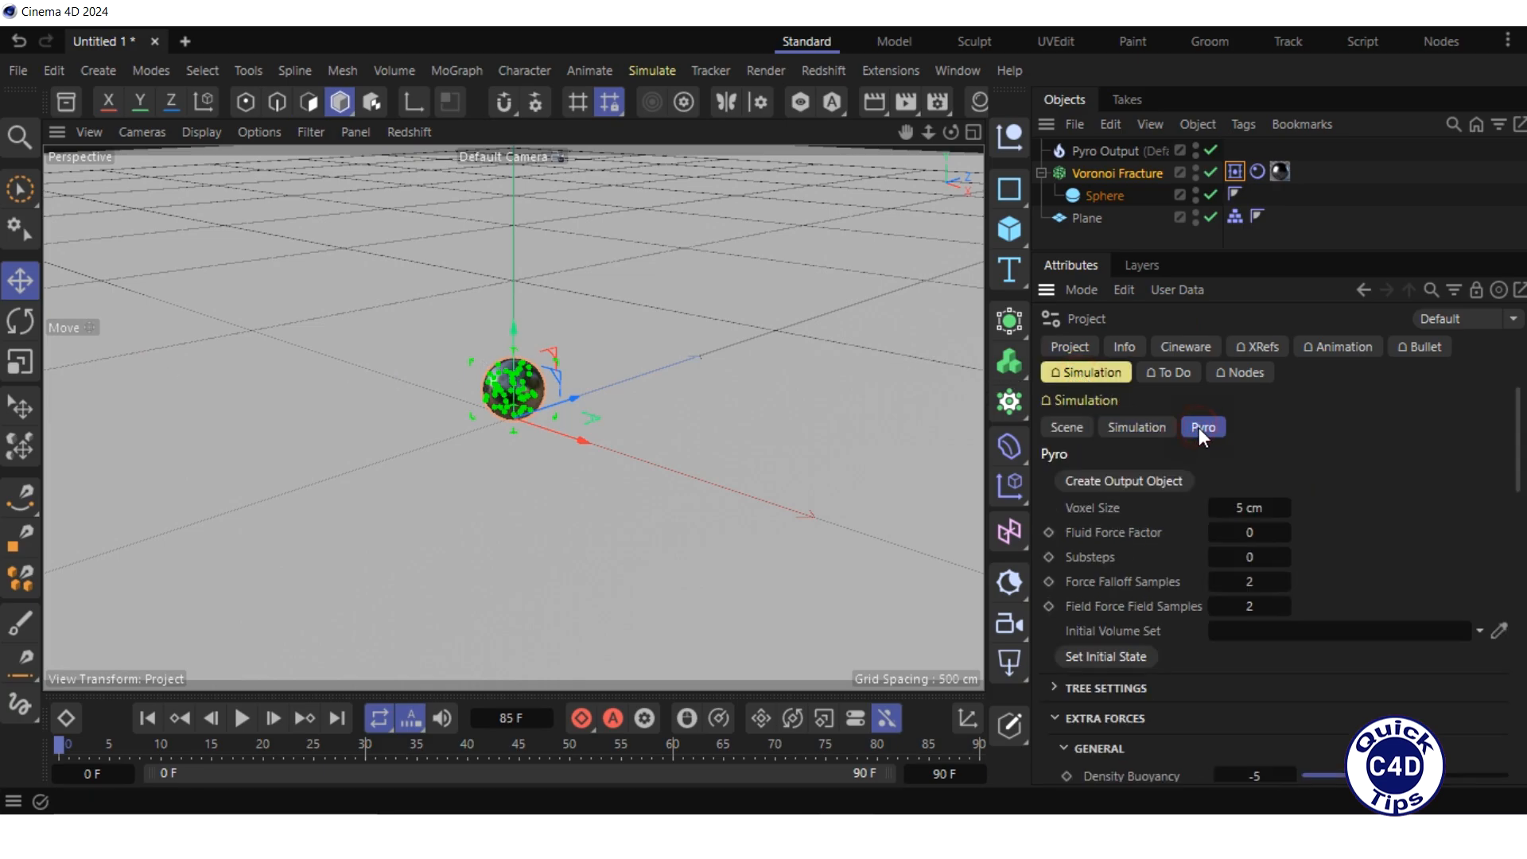
click(1243, 532)
text(0.001)
- Set the Fuel Combustion values of the project's Pyro simulation: Ignition Temperature -1 and Temperature per Fuel 15000
drag(1518, 440, 1523, 573)
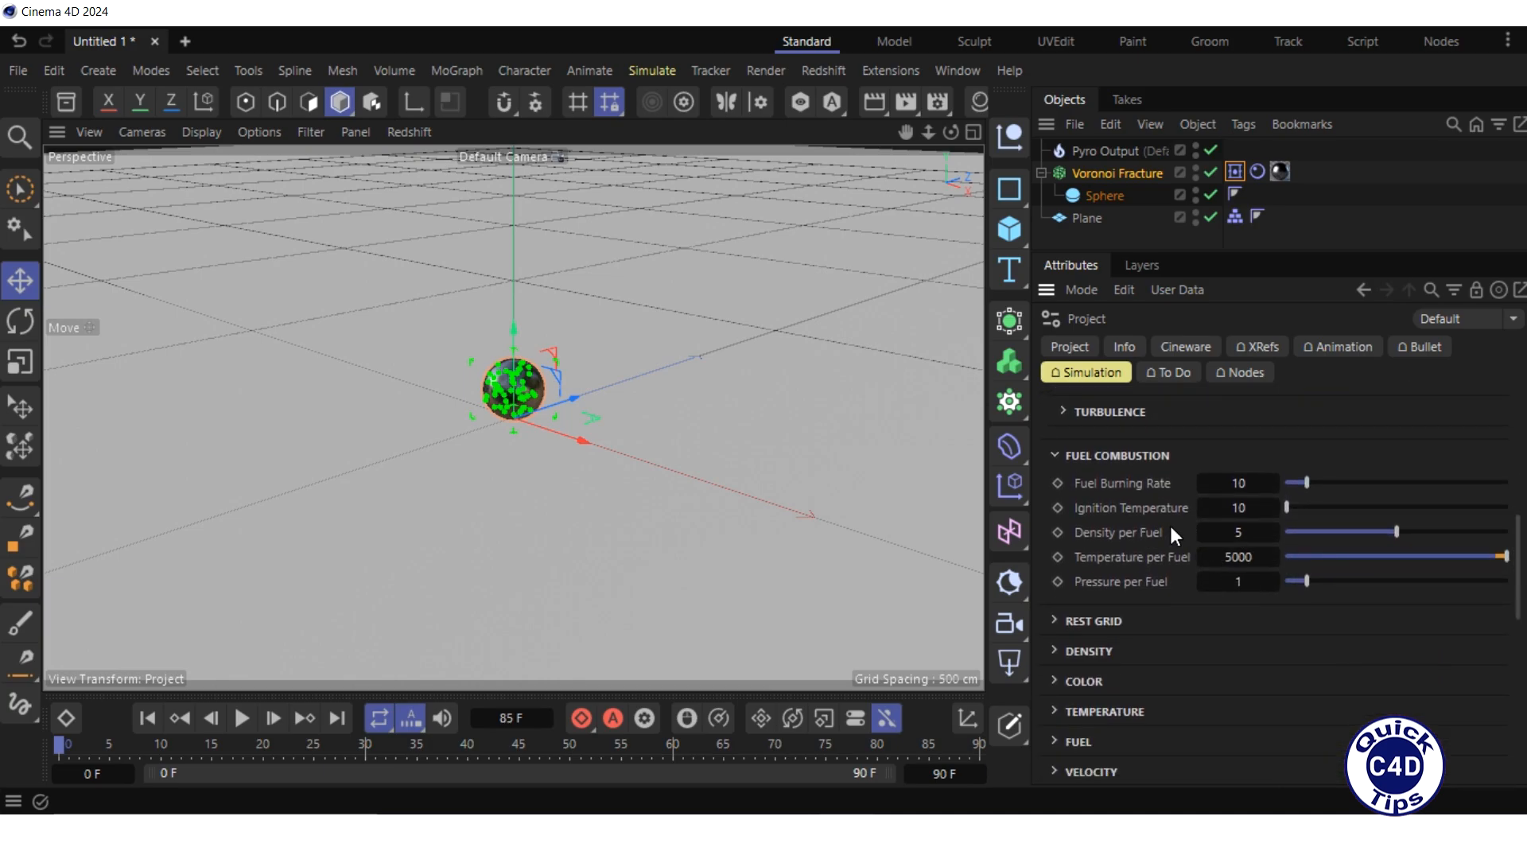
click(1235, 508)
text(-1)
click(1237, 557)
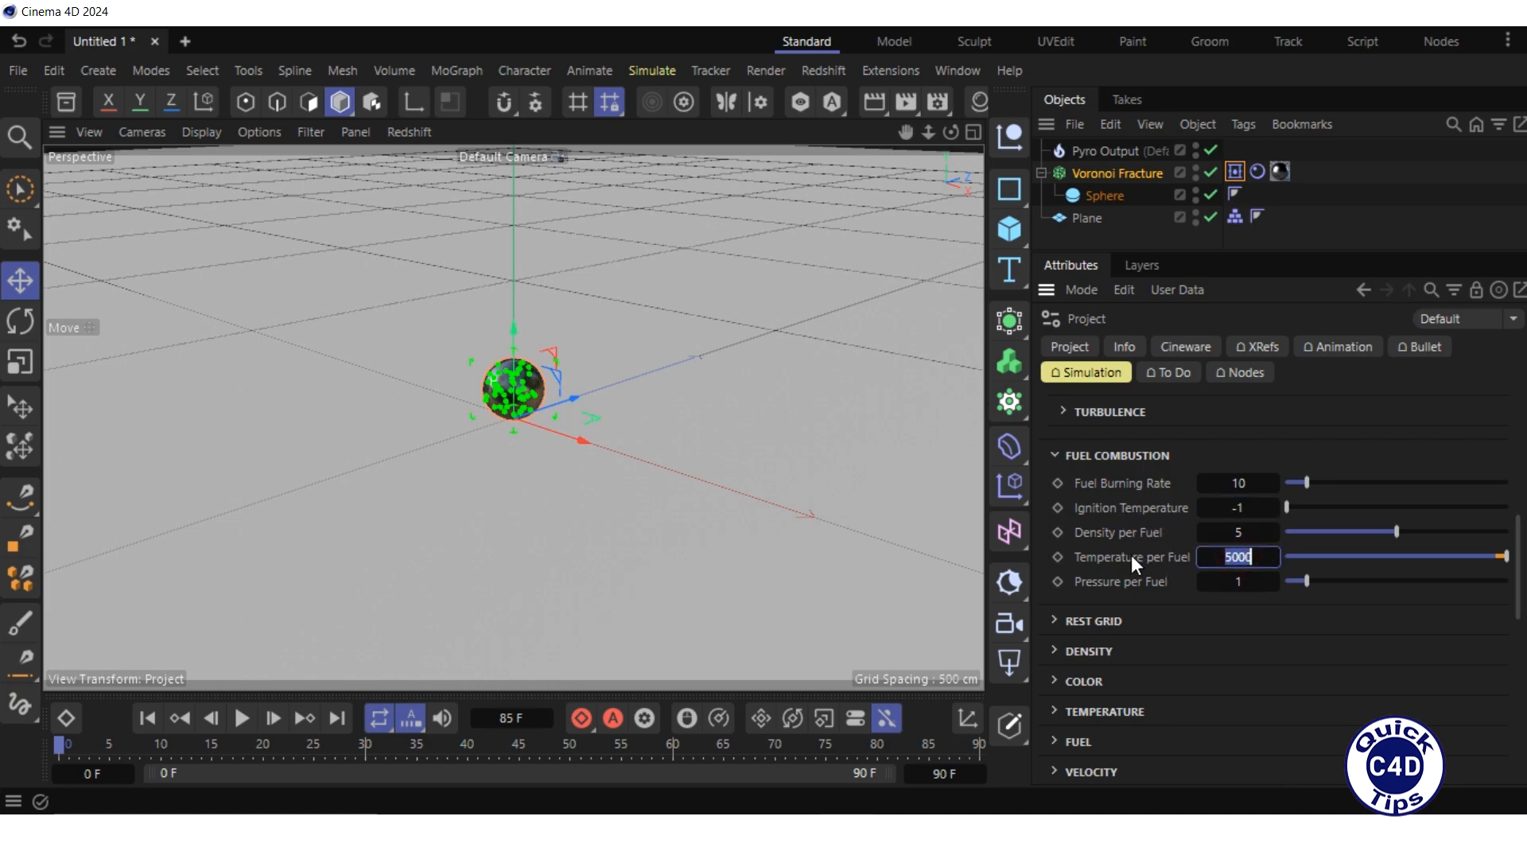
text(15000)
- Play the simulation in a wider view of the sphere and plane to check the pyro explosion
drag(929, 131, 908, 195)
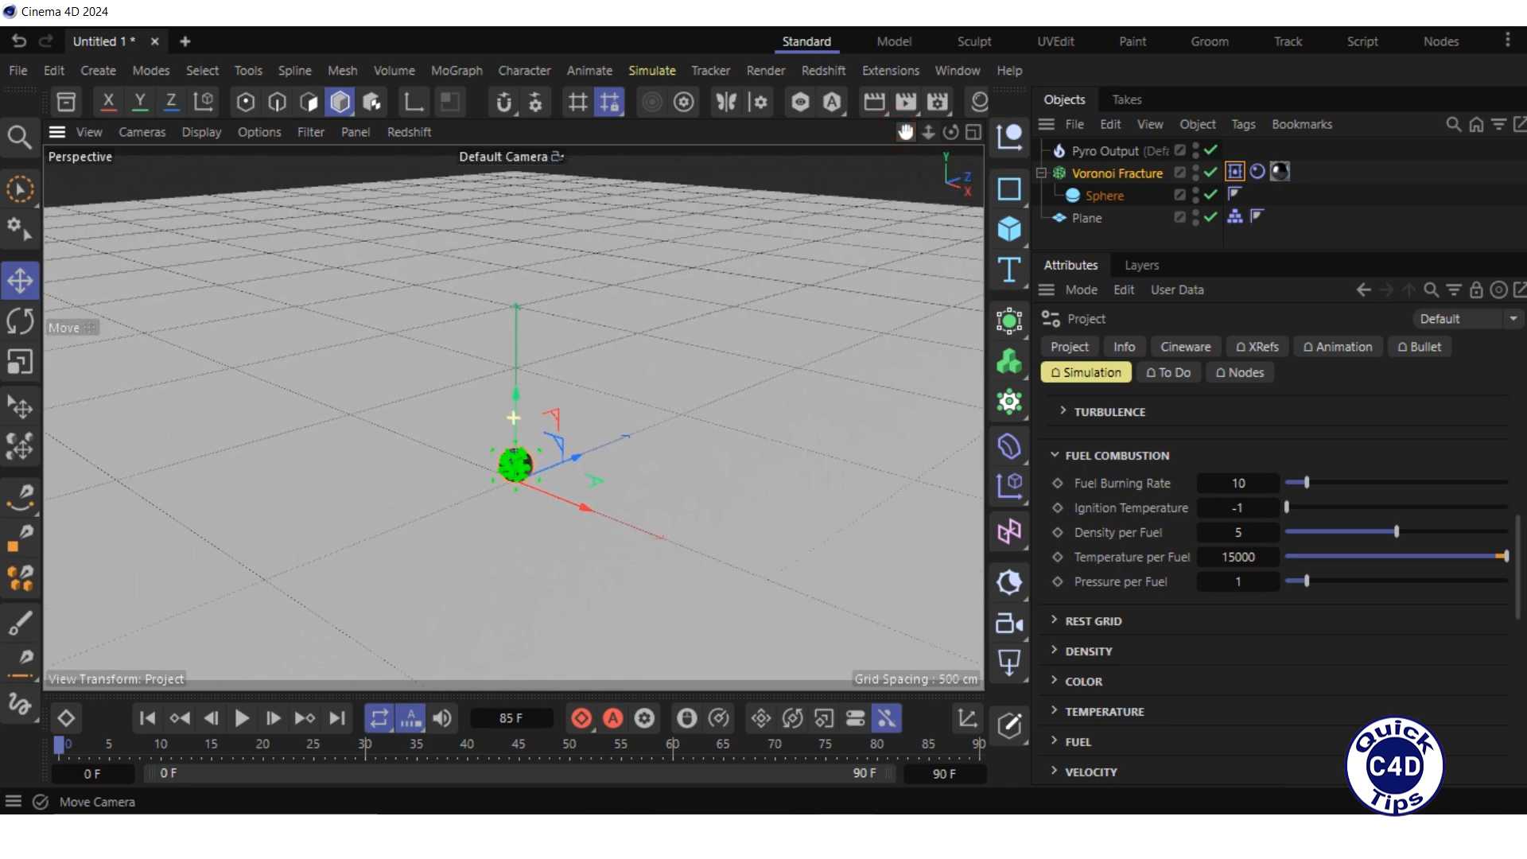
click(243, 718)
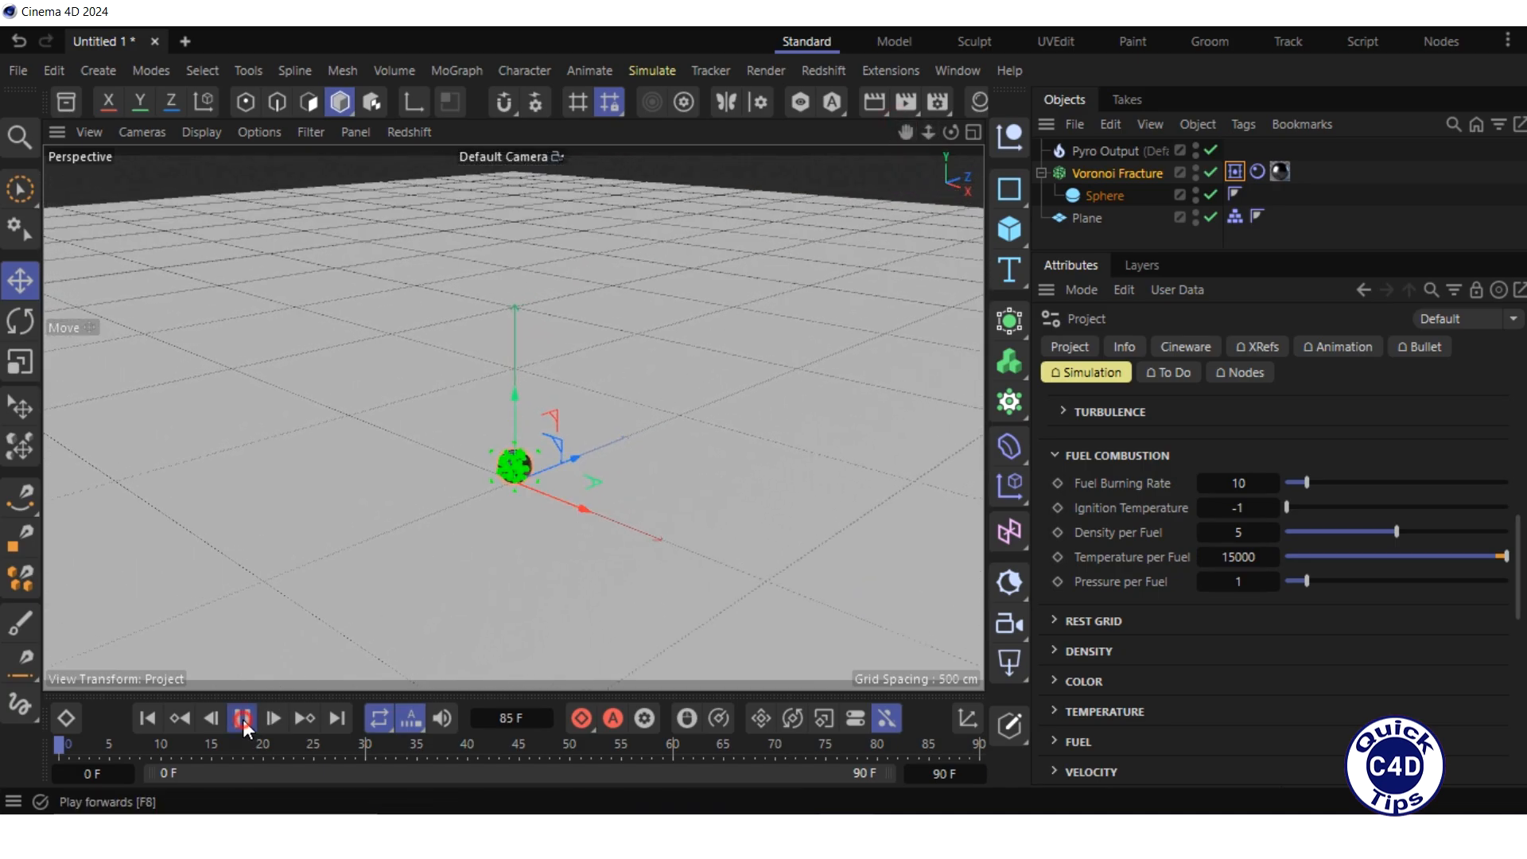